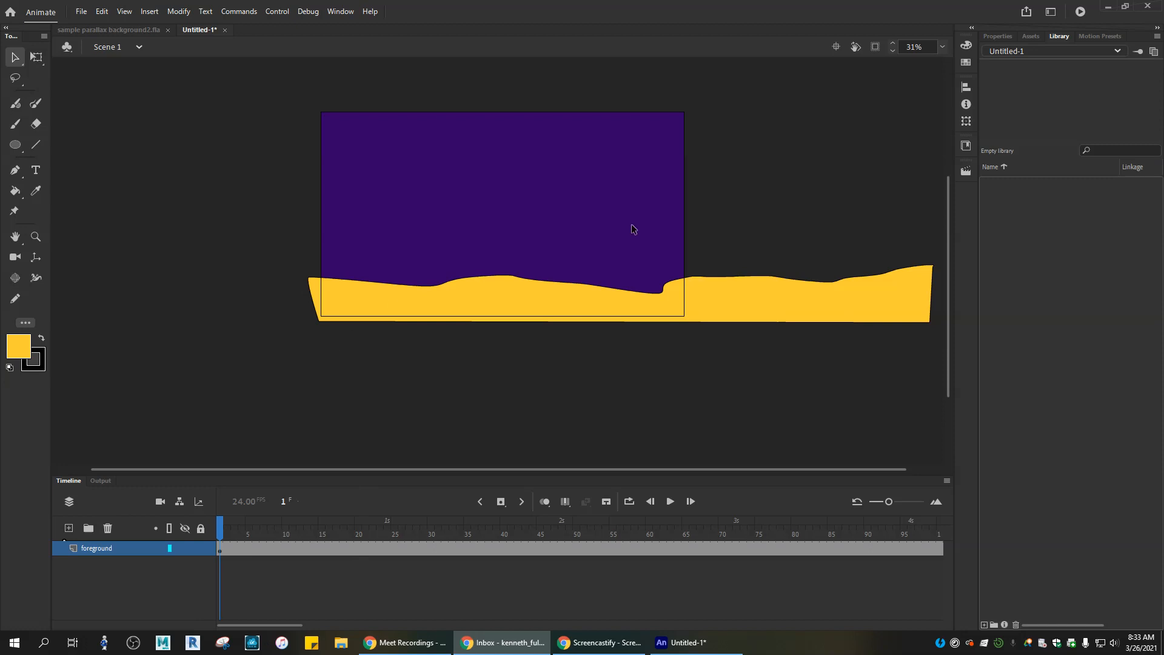
- Create a timeline folder named foreground and move the foreground layer into it
left_click(998, 37)
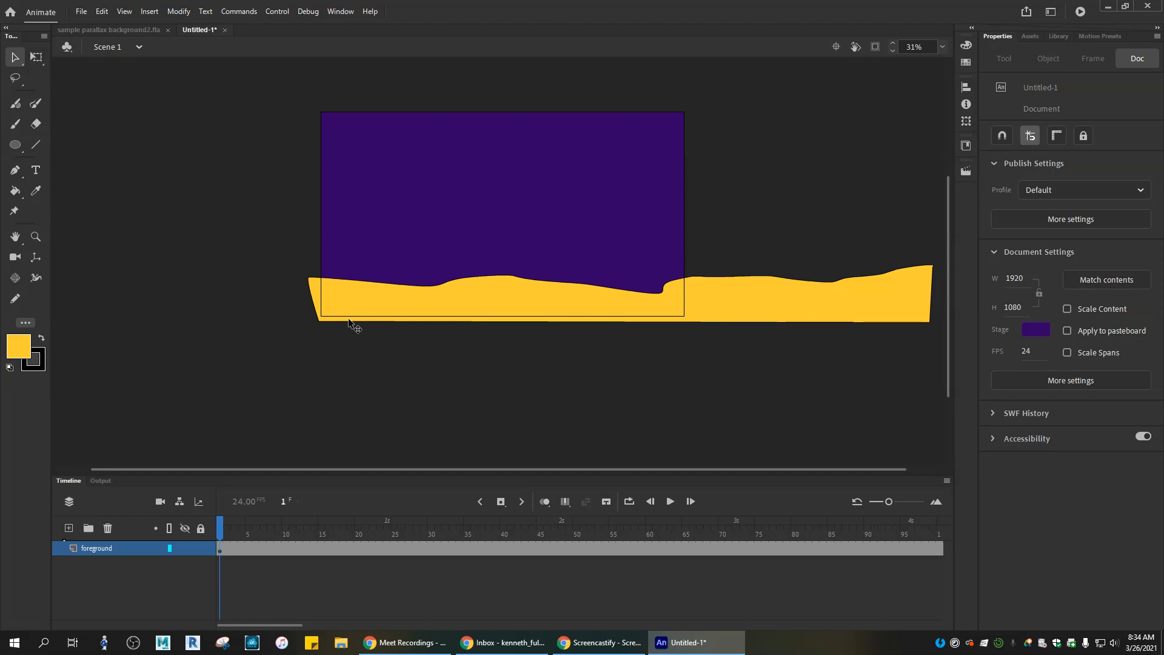
left_click(88, 528)
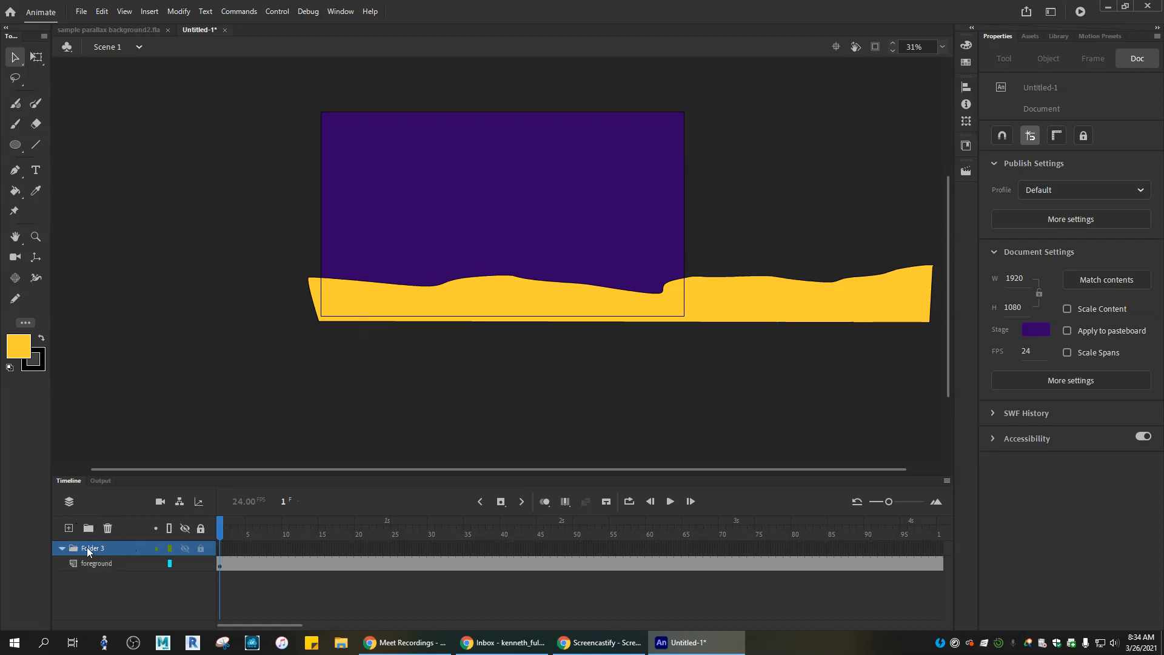
double_click(94, 549)
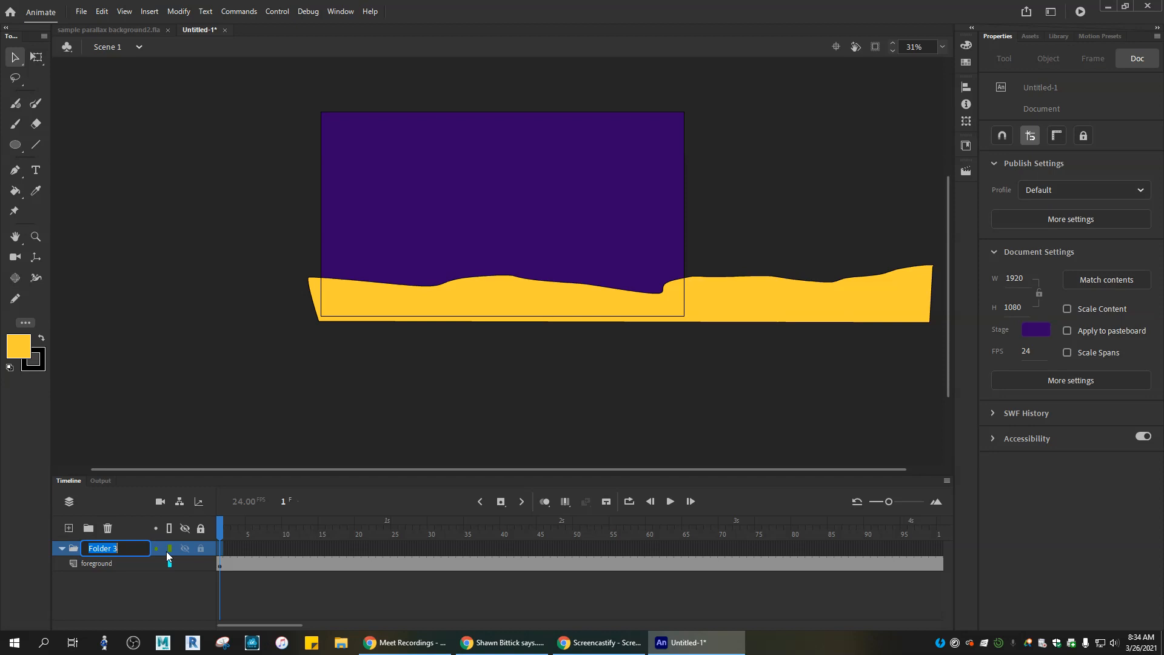
type("foreground")
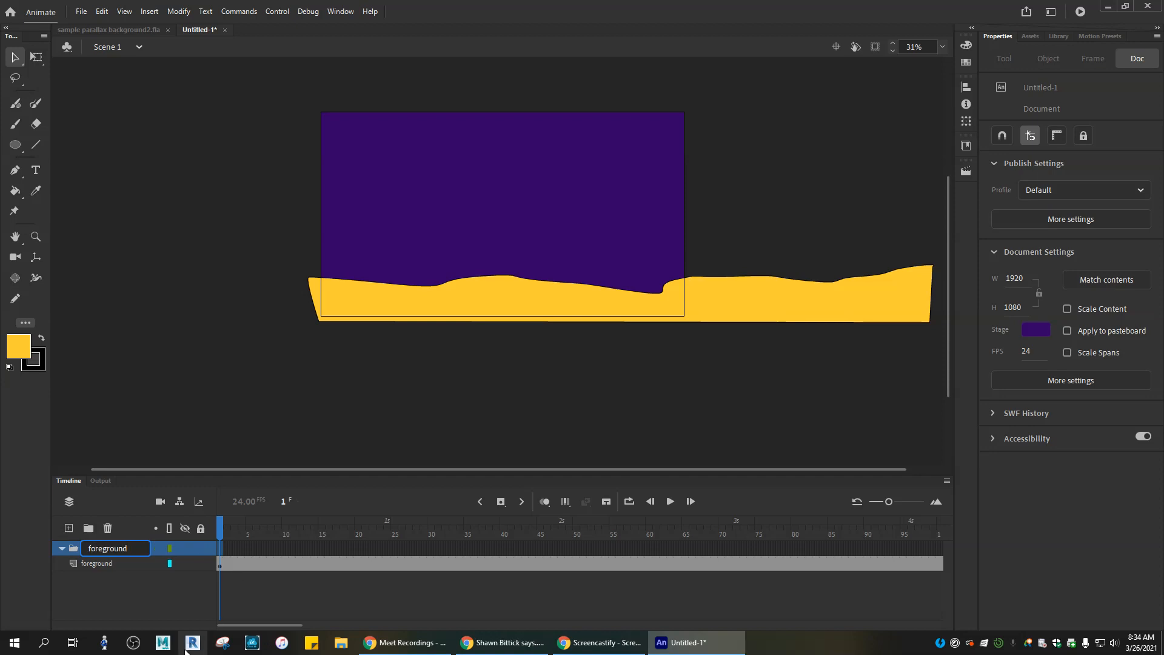
key("Return")
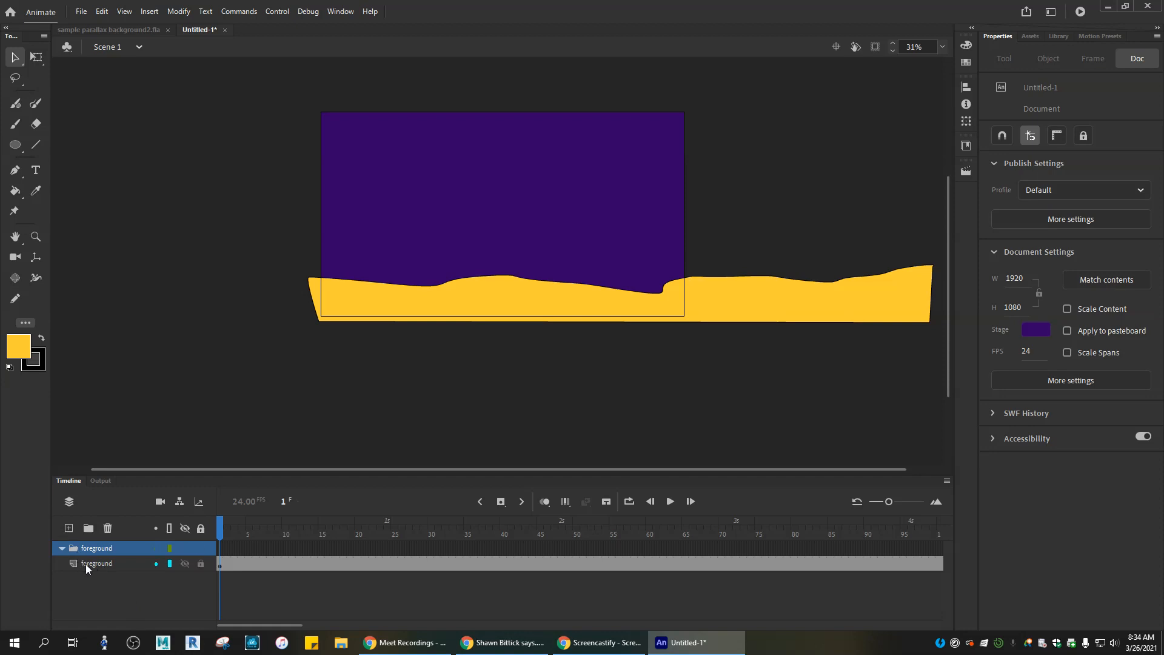
mouse_move(85, 564)
left_mouse_down()
mouse_move(84, 574)
mouse_move(88, 562)
left_mouse_up()
left_click(94, 585)
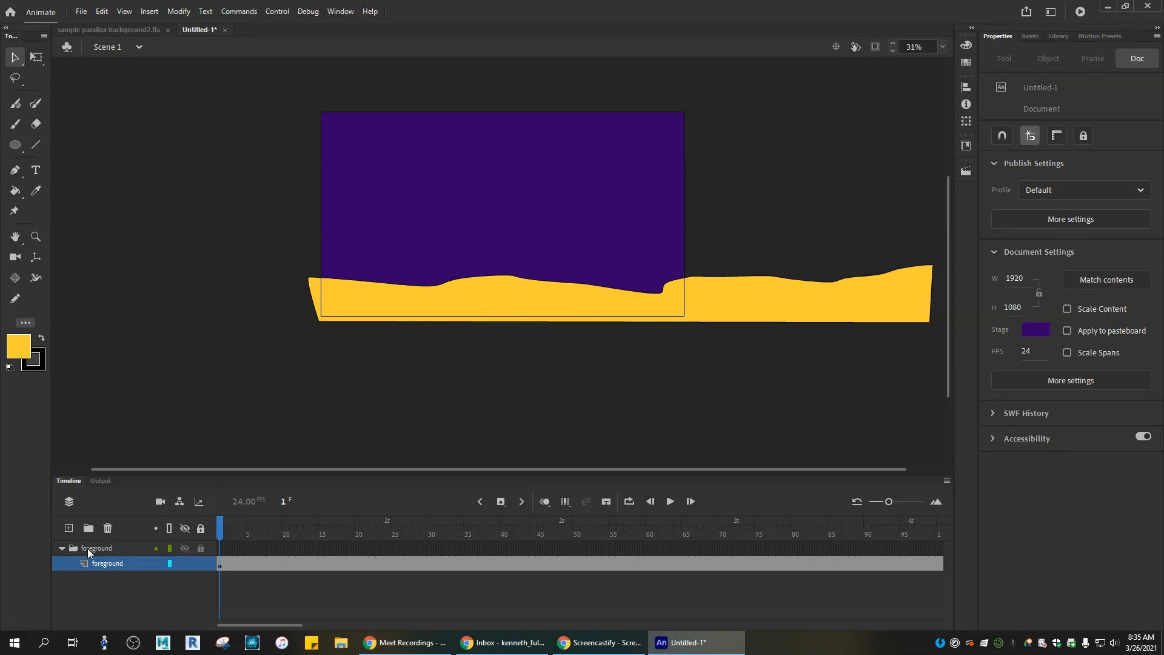
- Add a new layer named prickly_pear above the foreground layer inside the foreground folder
left_click(69, 528)
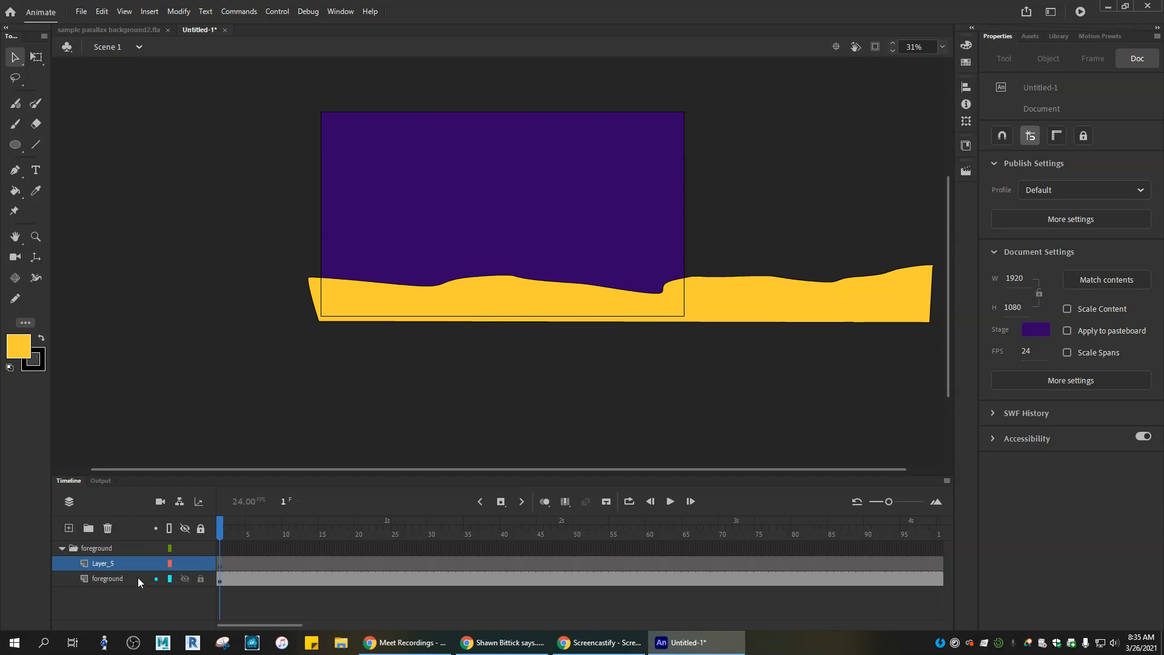
double_click(104, 564)
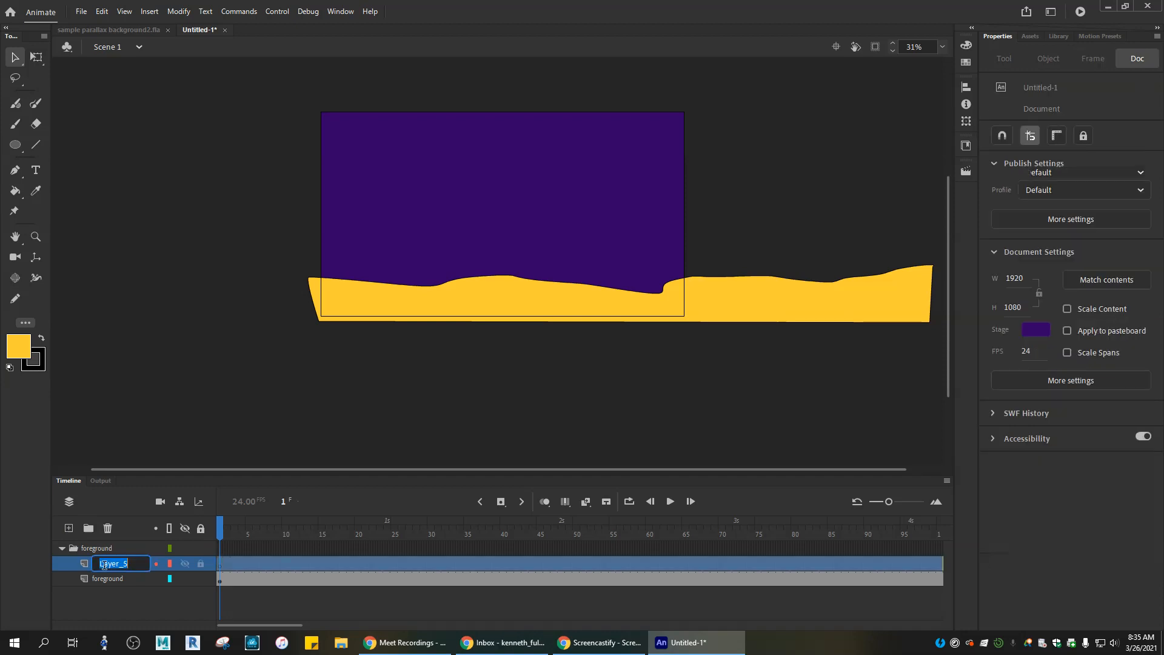
type("prick")
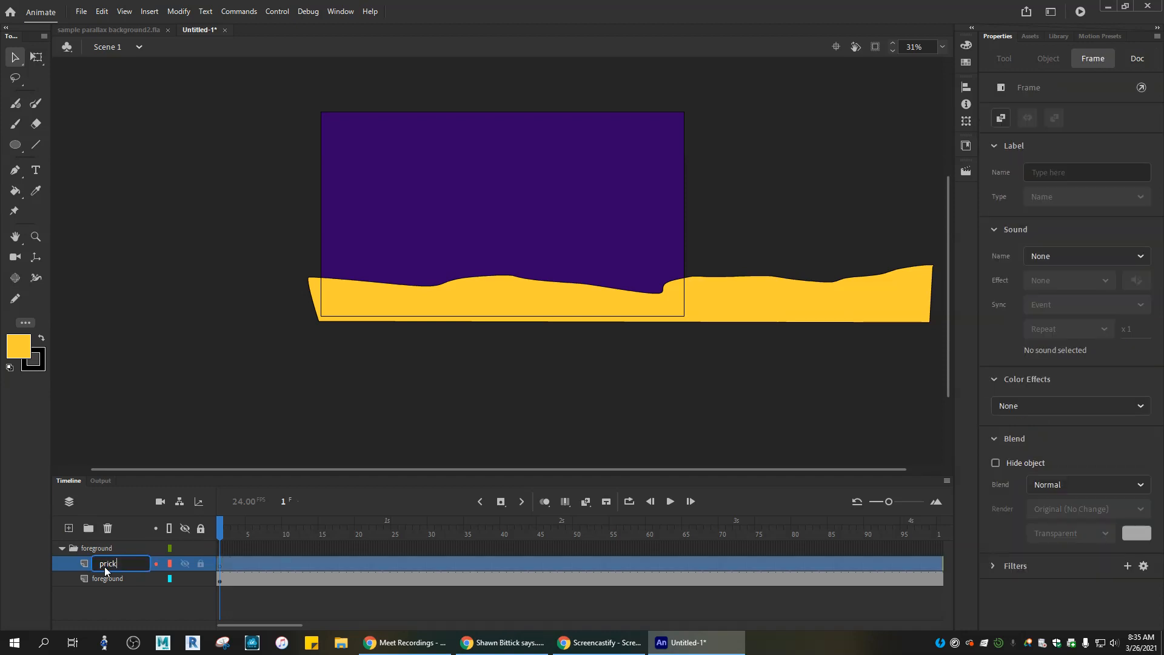
type("ley")
key("BackSpace")
key("BackSpace")
type("y p")
key("Left")
key("Left")
key("BackSpace")
type("_")
left_click(146, 603)
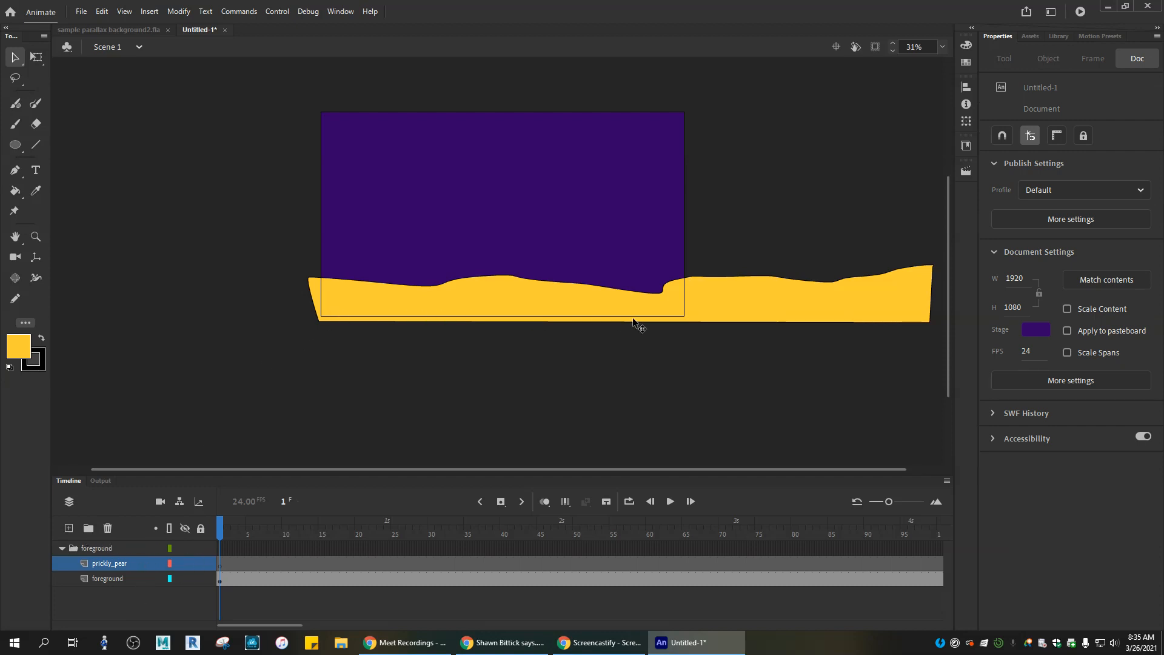
- Rename the prickly_pear layer to prickly_pear_f, accepting the adjustment of special characters in layer names
double_click(119, 564)
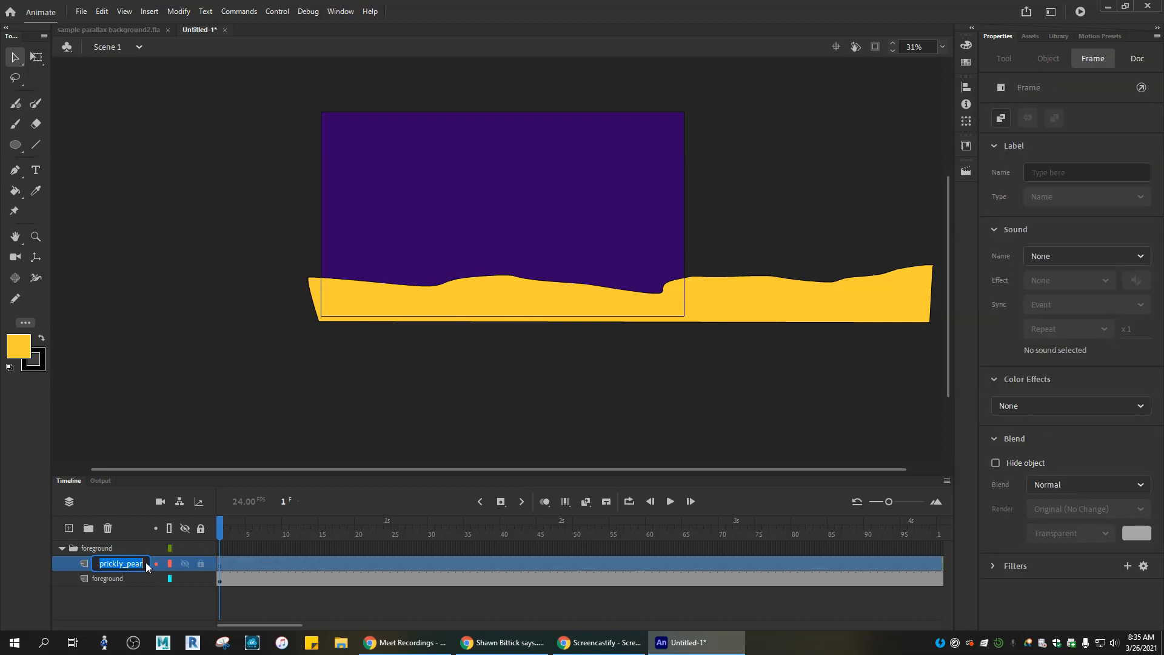
type("_f")
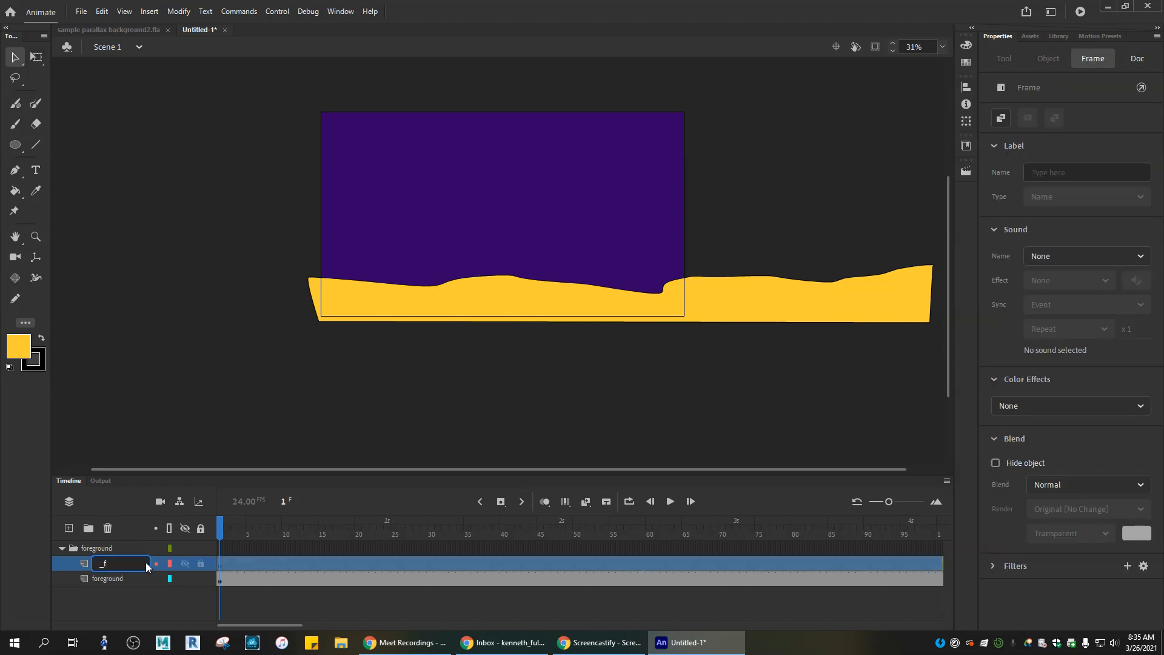
left_click(119, 591)
double_click(102, 561)
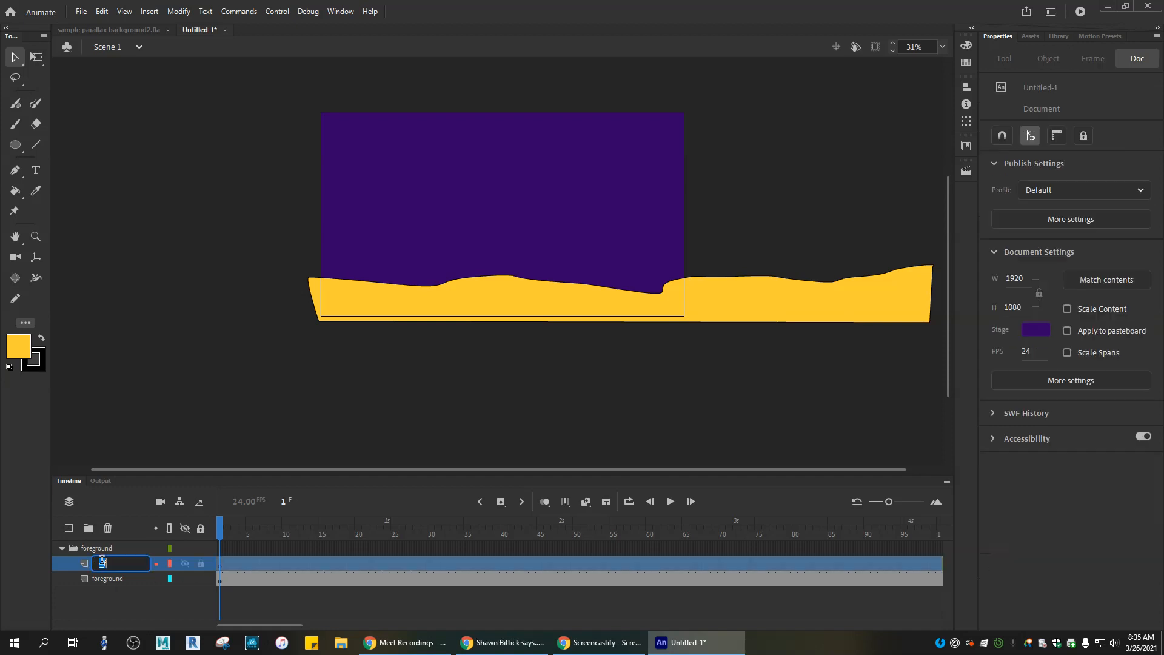
type("pric")
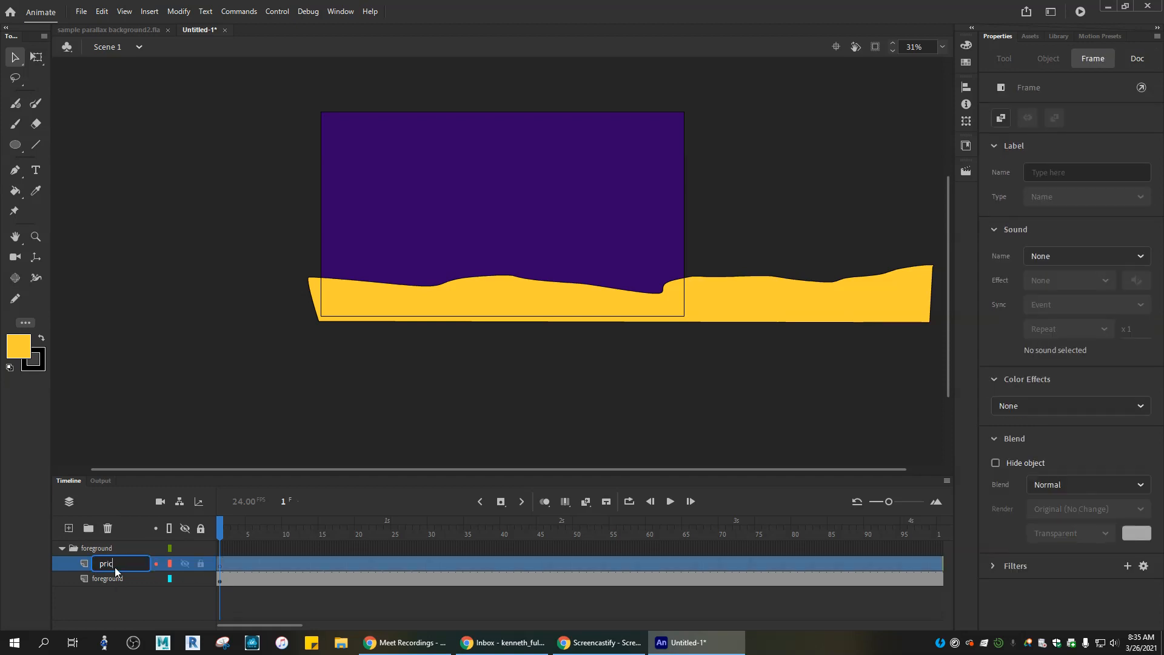
type("kly pear f")
left_click(136, 605)
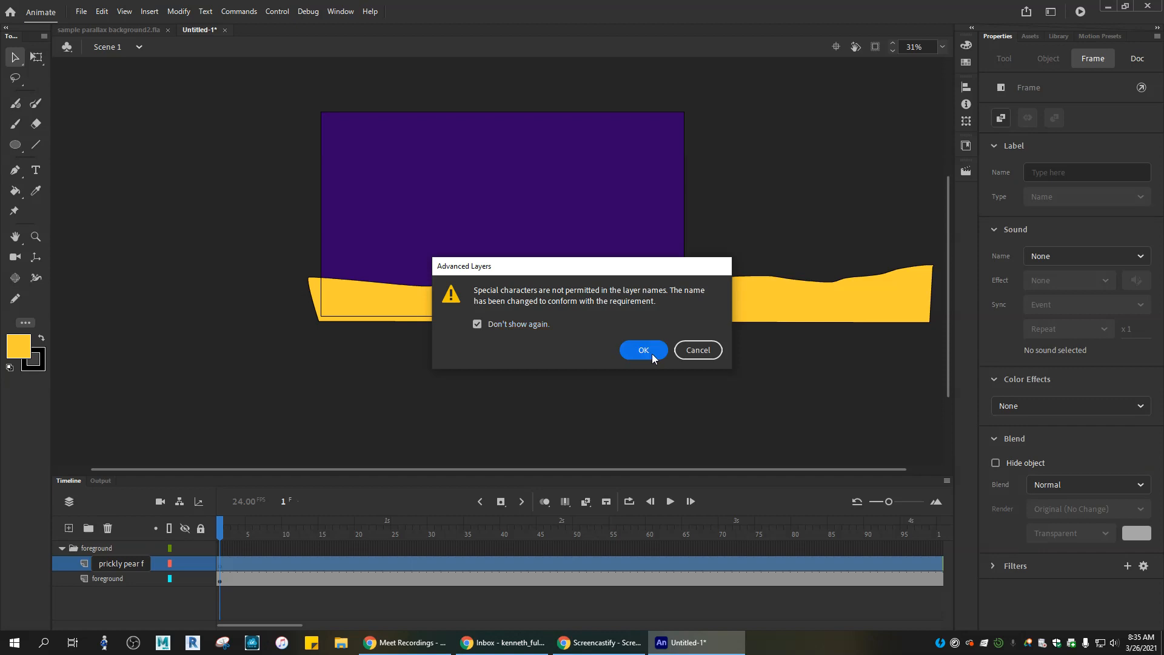
left_click(648, 352)
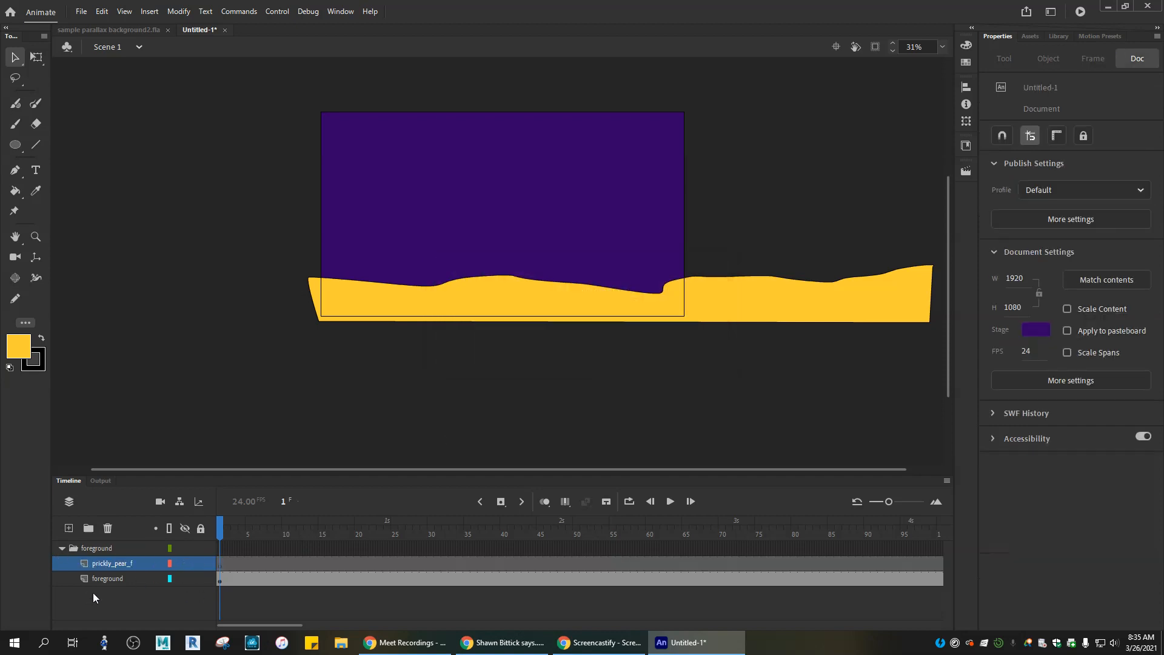
- Add another layer, move it beneath the foreground layer within the folder, and name it prickly_pear_b
left_click(69, 529)
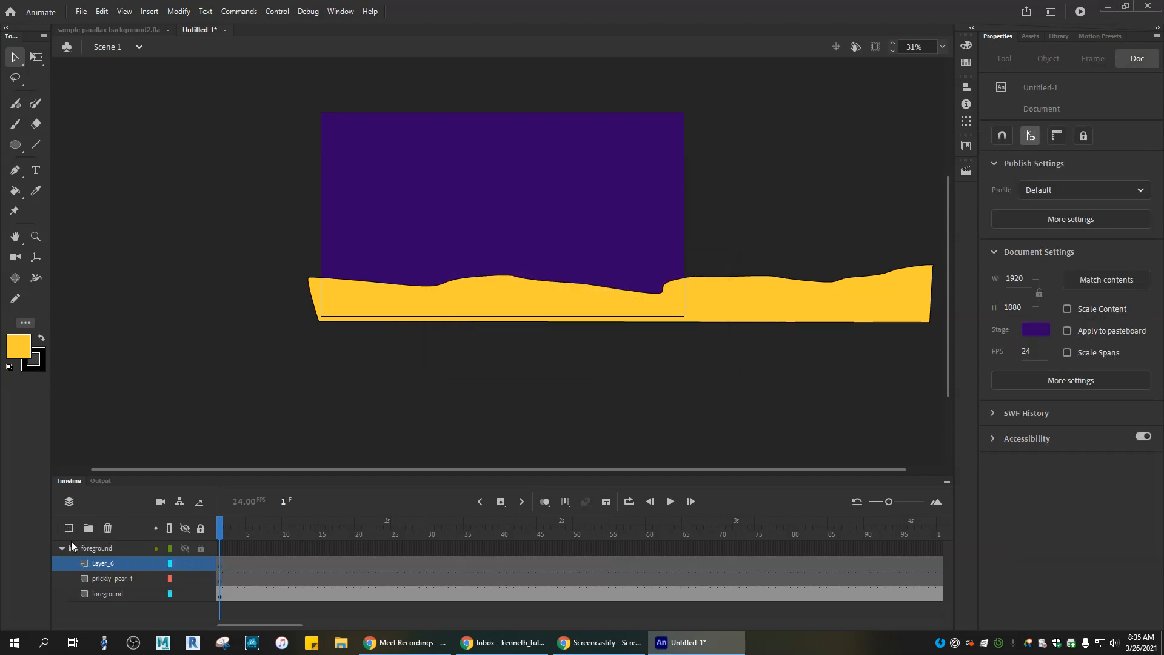
left_click_drag(112, 567, 113, 598)
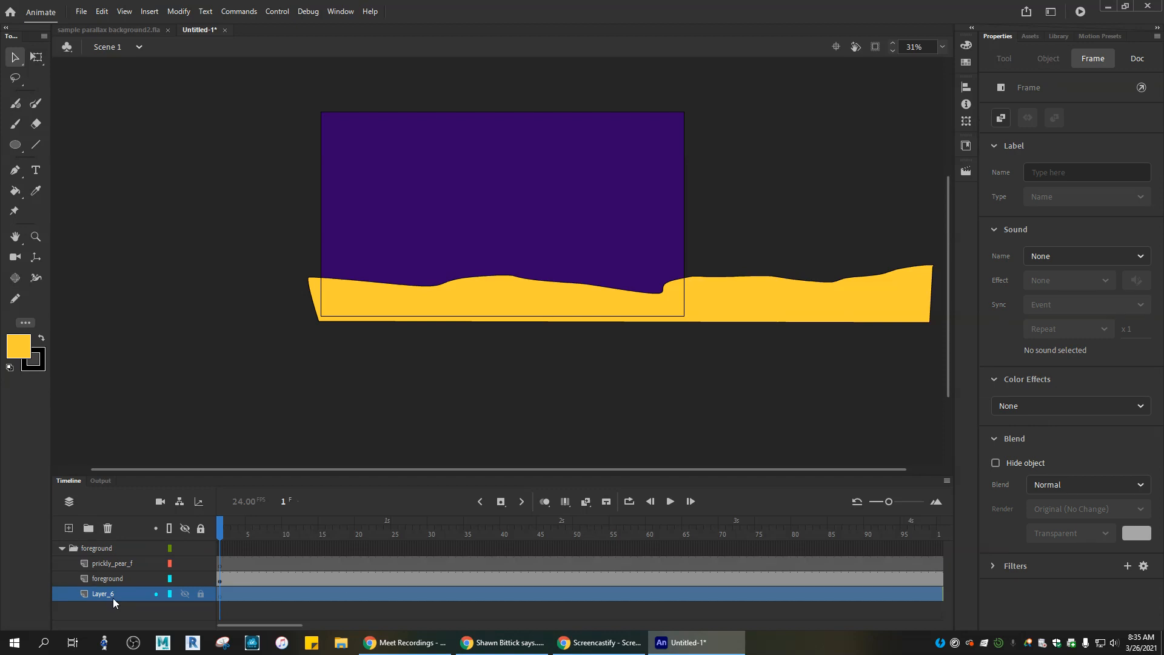
double_click(101, 598)
type("prickly pear b")
left_click(107, 620)
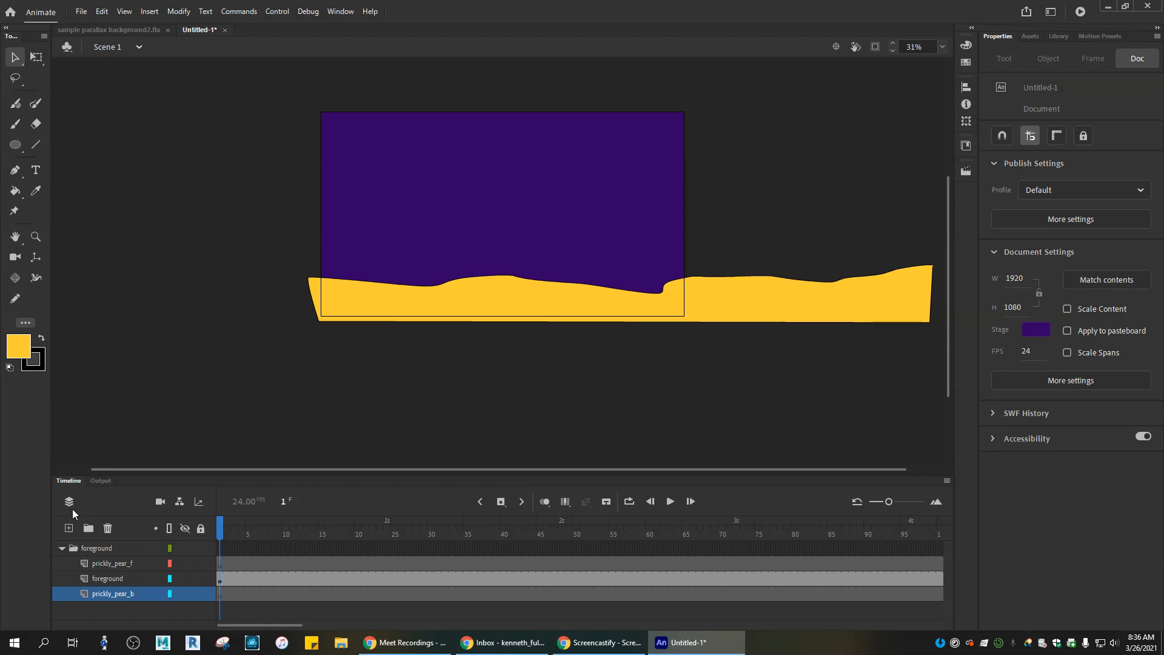
left_click(113, 566)
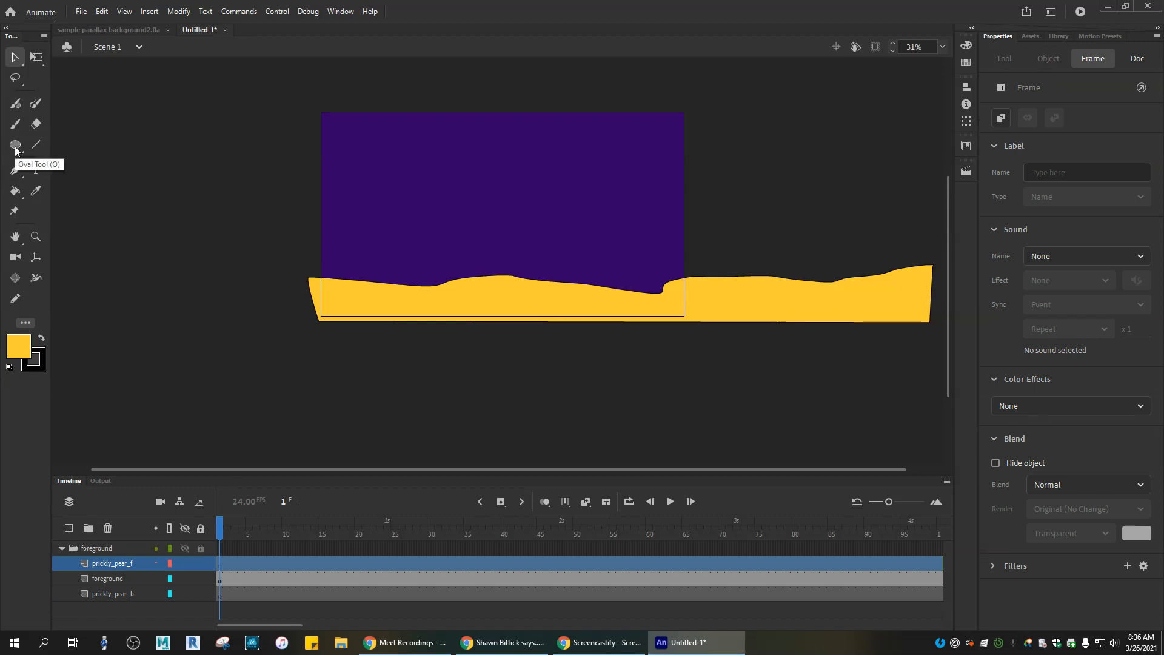
left_click(25, 323)
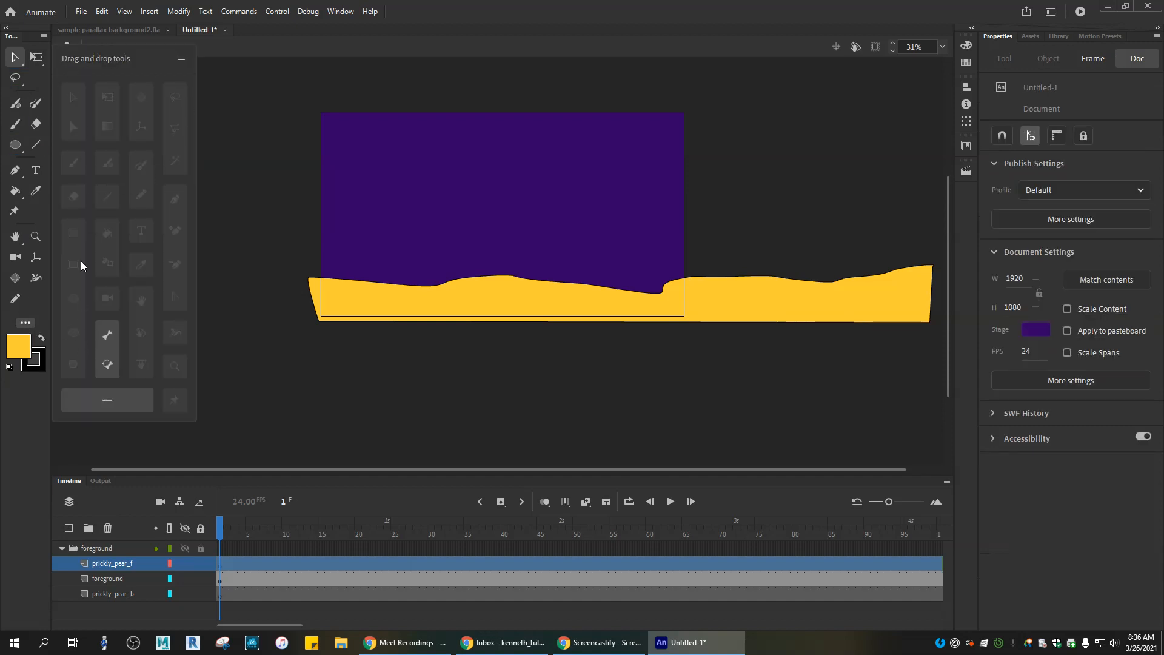
left_click(26, 325)
left_click(25, 325)
left_click(25, 322)
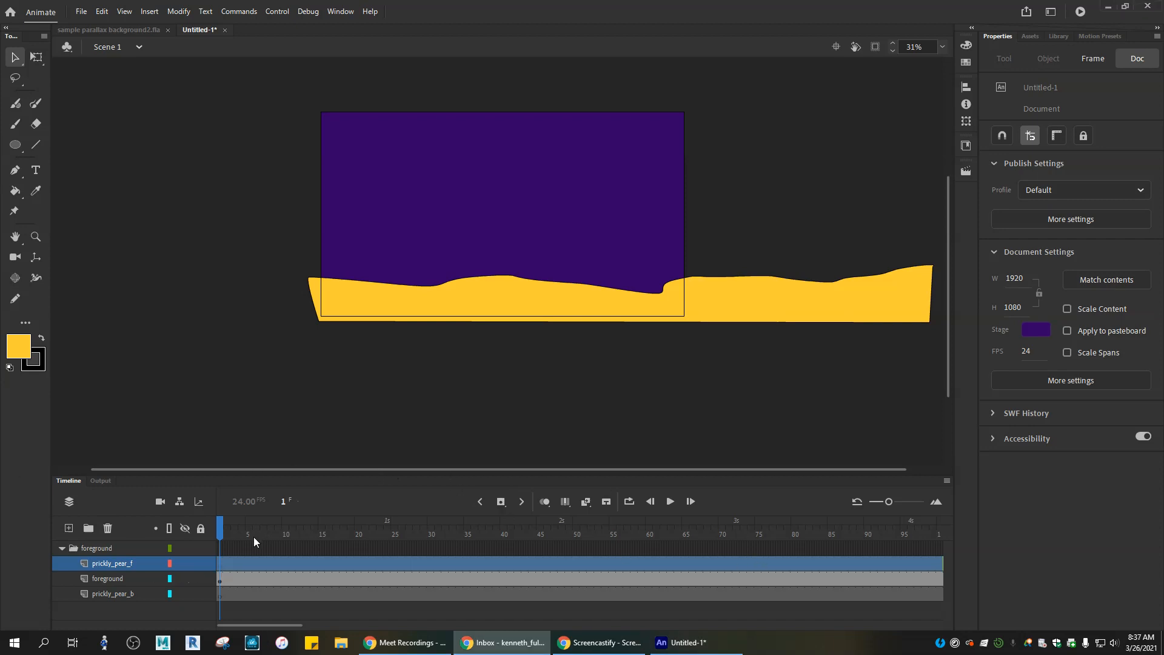
- Draw a small upright oval on frame 1 of the prickly_pear_f layer, over the yellow ground near the stage's lower-left corner
left_click(222, 564)
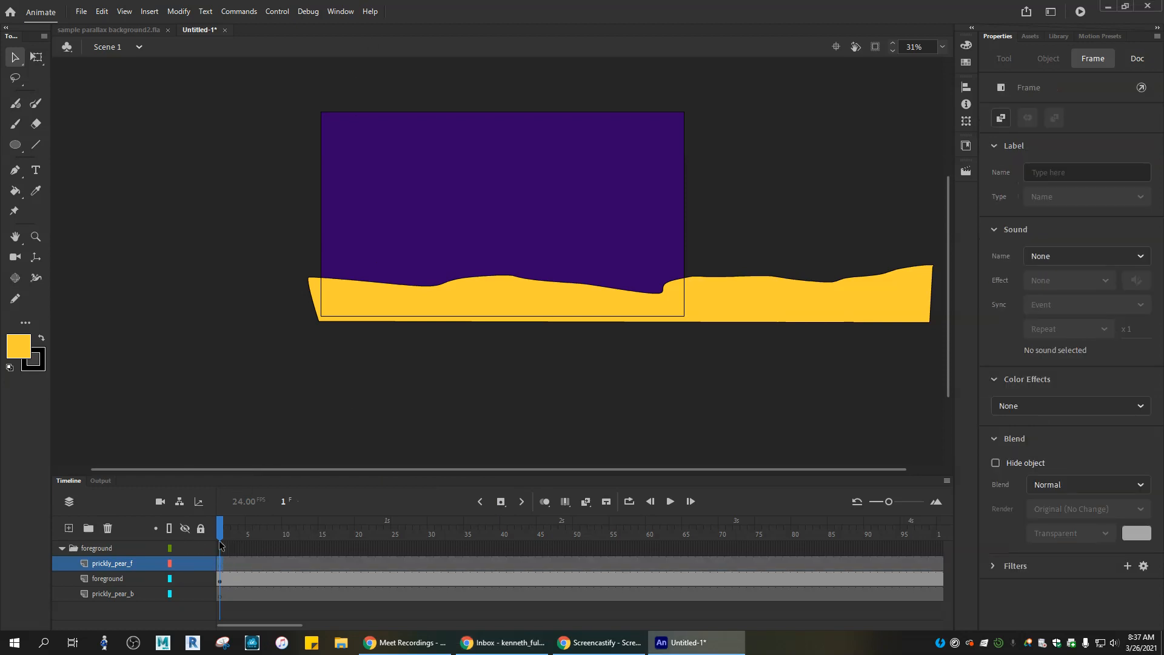
left_click(20, 152)
left_click(82, 183)
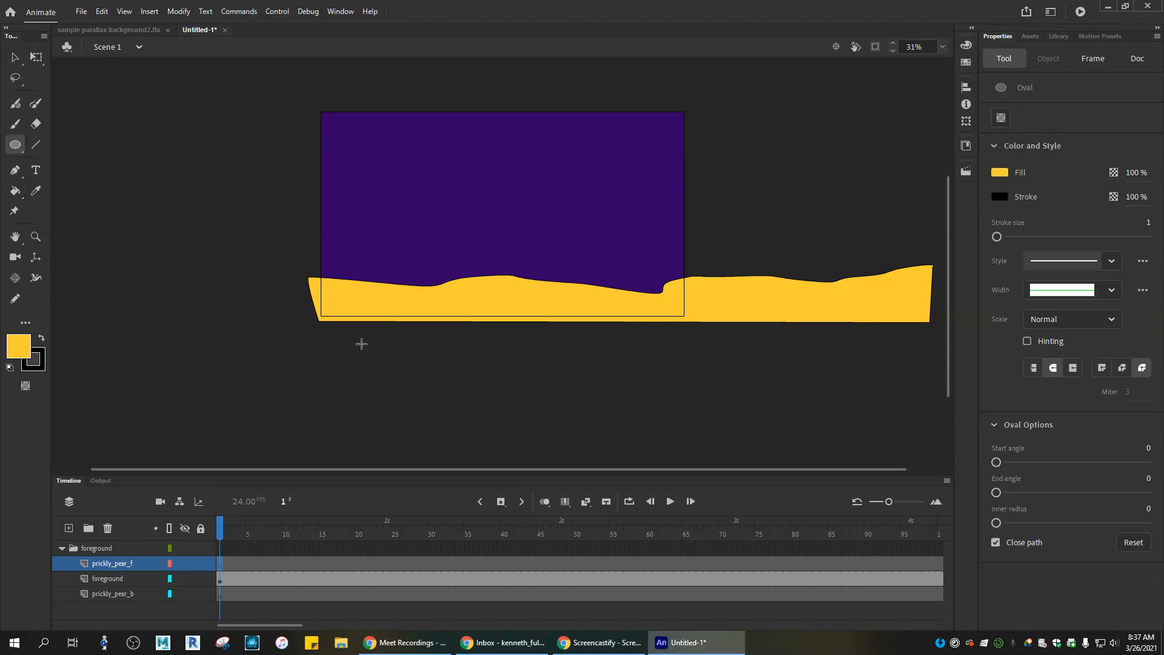
key("ctrl+equal")
left_click_drag(346, 350, 405, 189)
left_click_drag(226, 273, 255, 319)
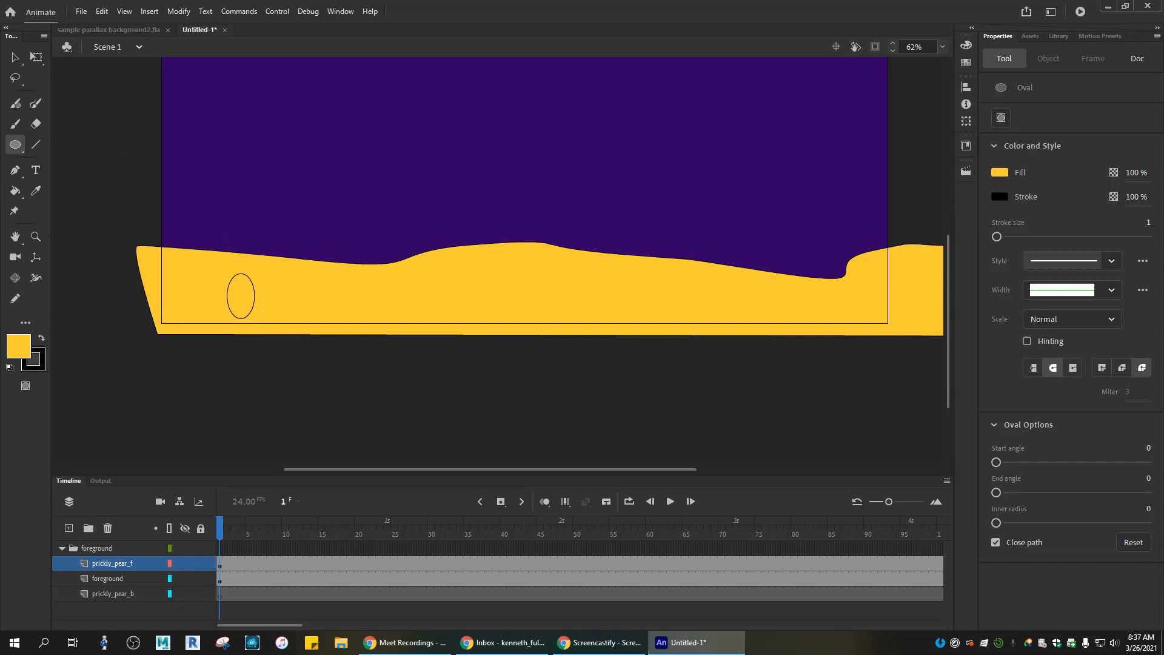
- Fill the small oval with green #009933 using the Paint Bucket
left_click(16, 191)
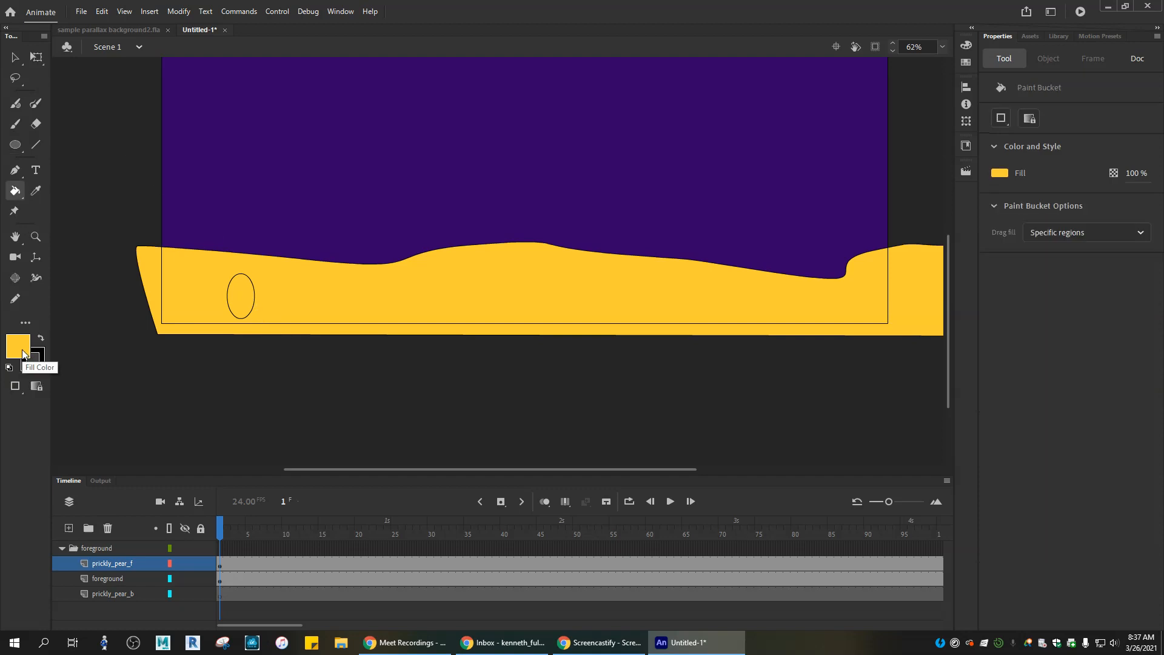
left_click(23, 354)
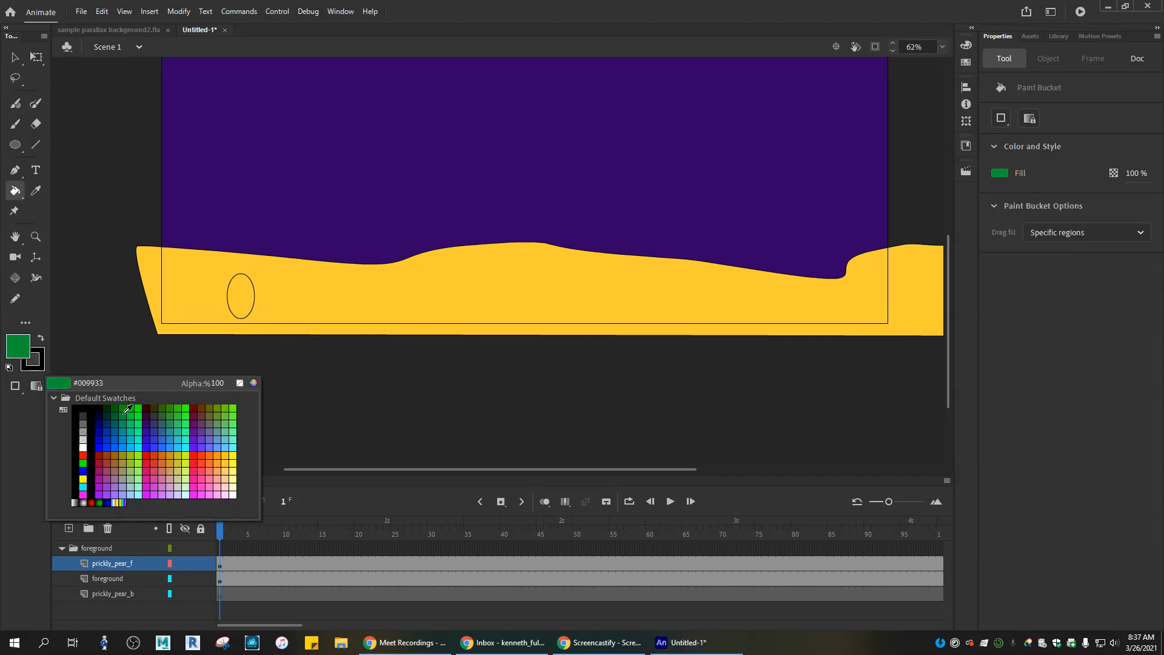
left_click(127, 410)
left_click(245, 305)
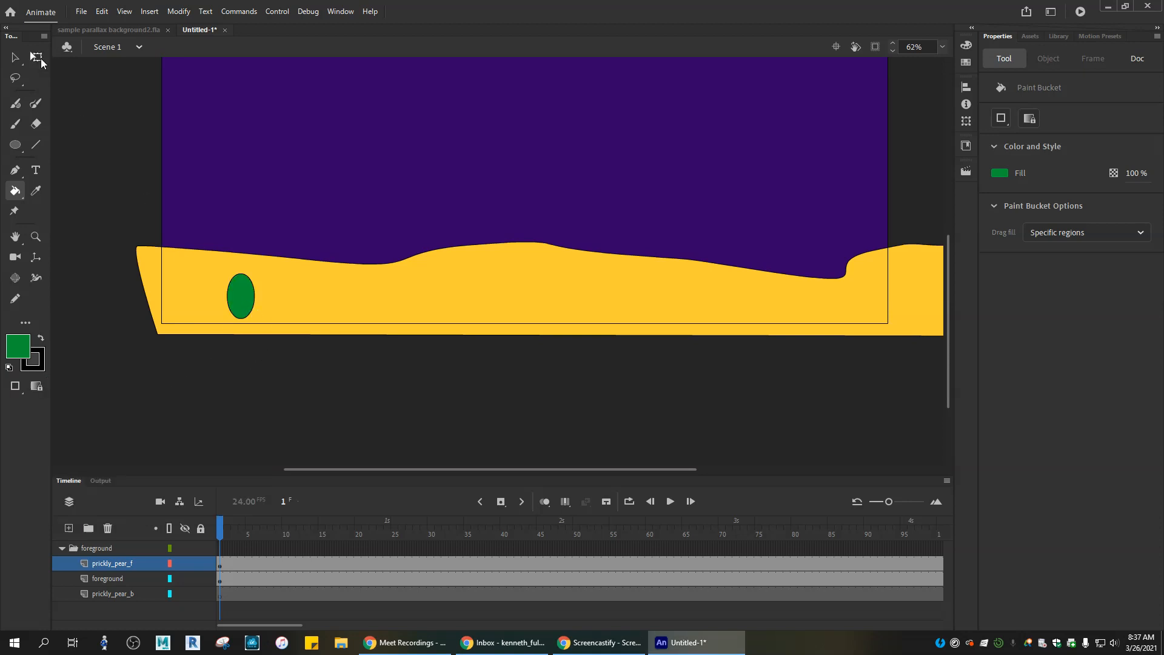
- Reshape the green oval's outline by pulling its lower sides inward so it tapers to a narrow rounded base, and deselect it
left_click(23, 60)
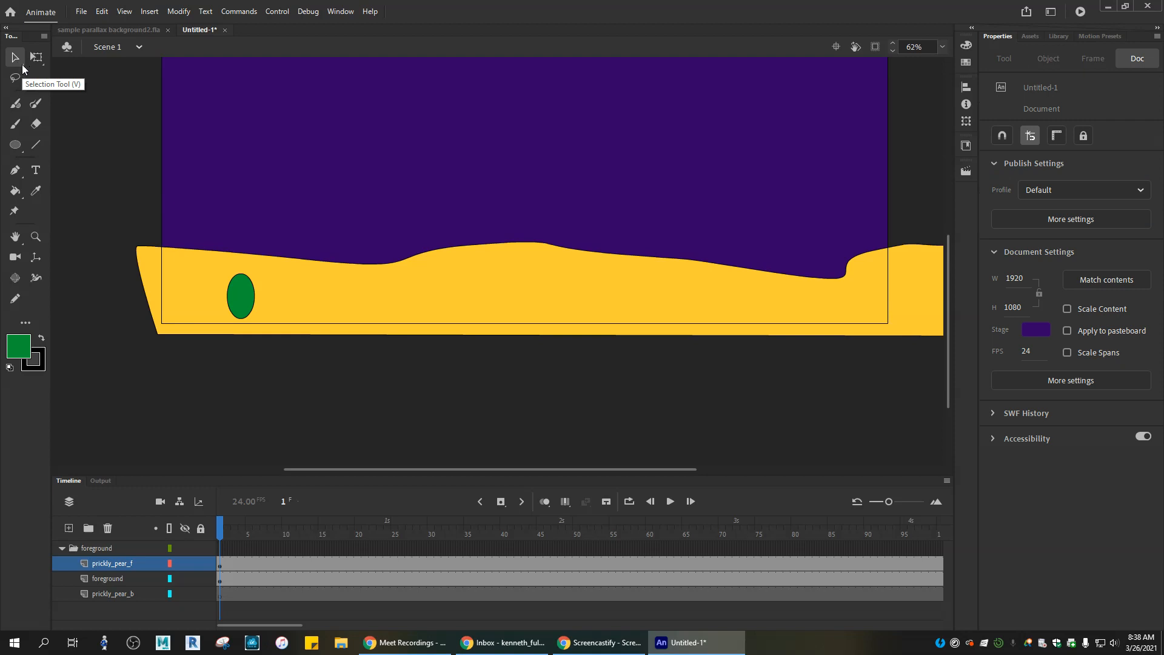
left_click(23, 66)
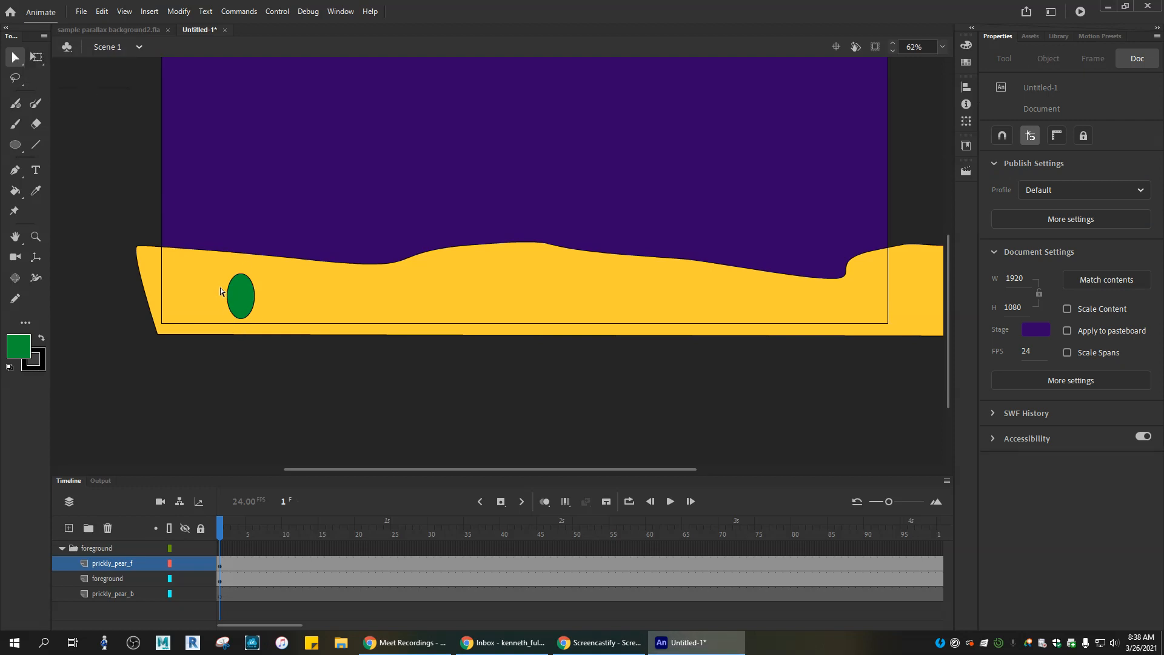
left_click(228, 315)
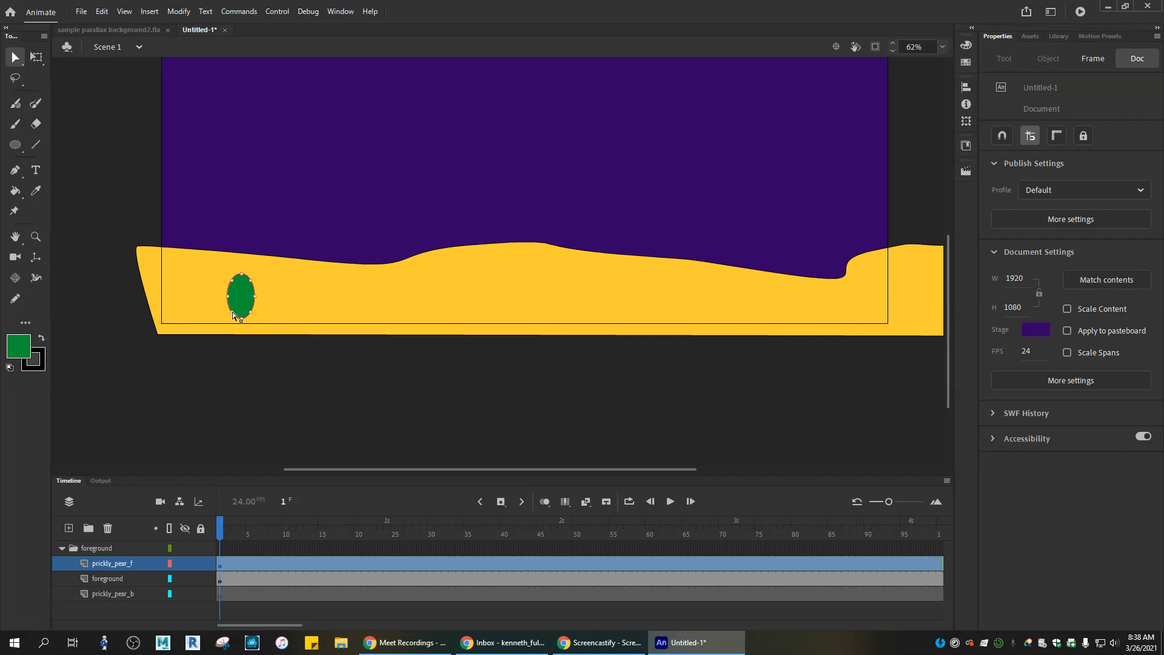
left_click_drag(233, 312, 248, 313)
key("ctrl+=")
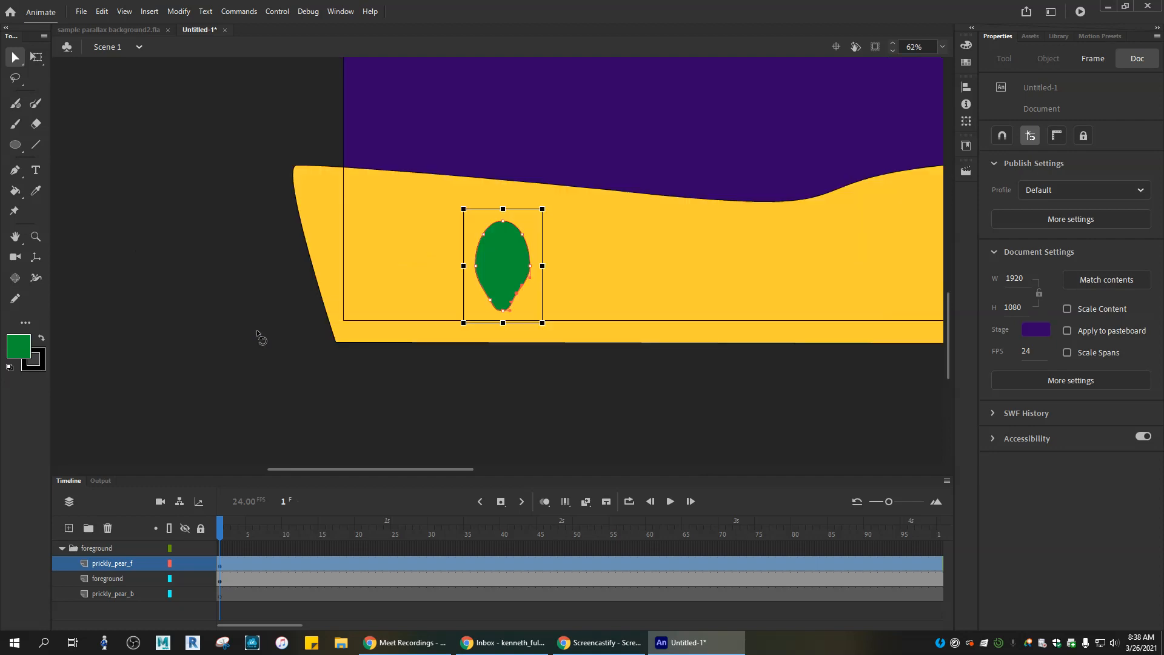
left_click_drag(517, 294, 520, 296)
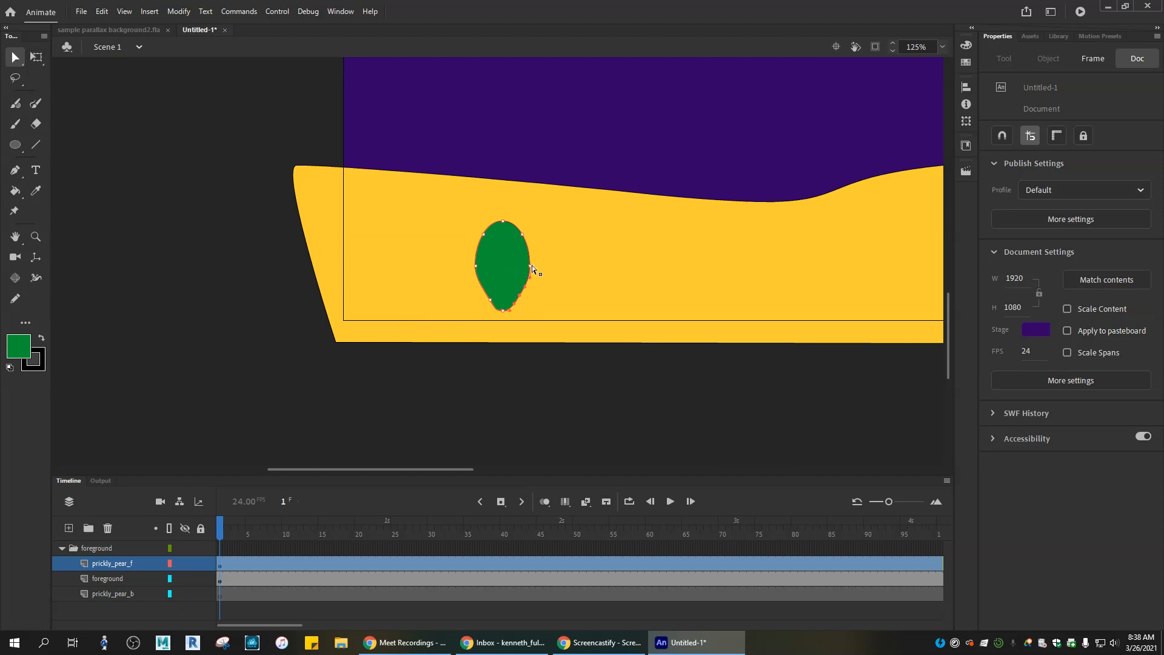
left_click_drag(489, 303, 488, 304)
left_click(467, 336)
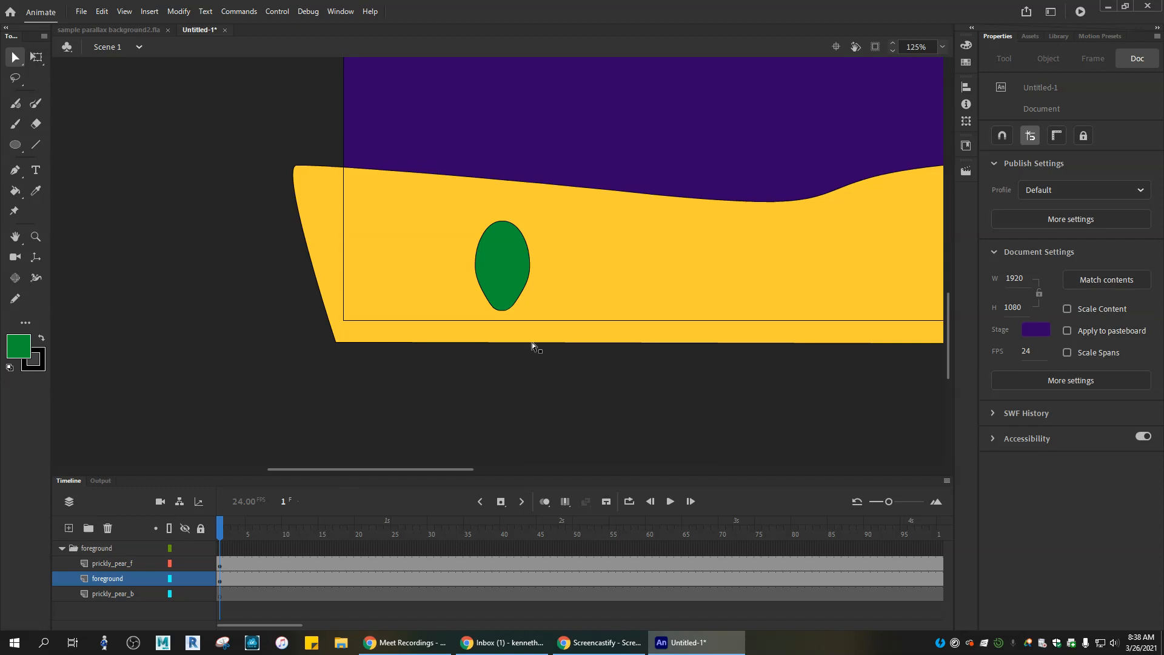
- On frame 1 of the prickly_pear_f layer, draw short black spine lines inside and around the outline of the green pad
left_click(35, 145)
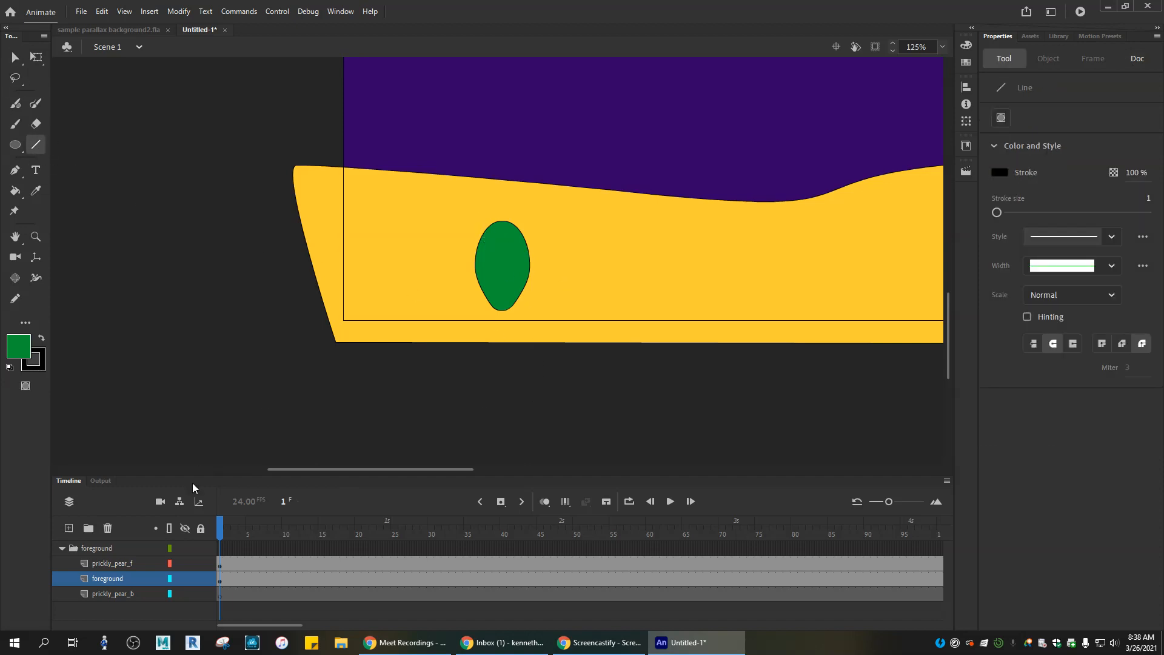
left_click(114, 569)
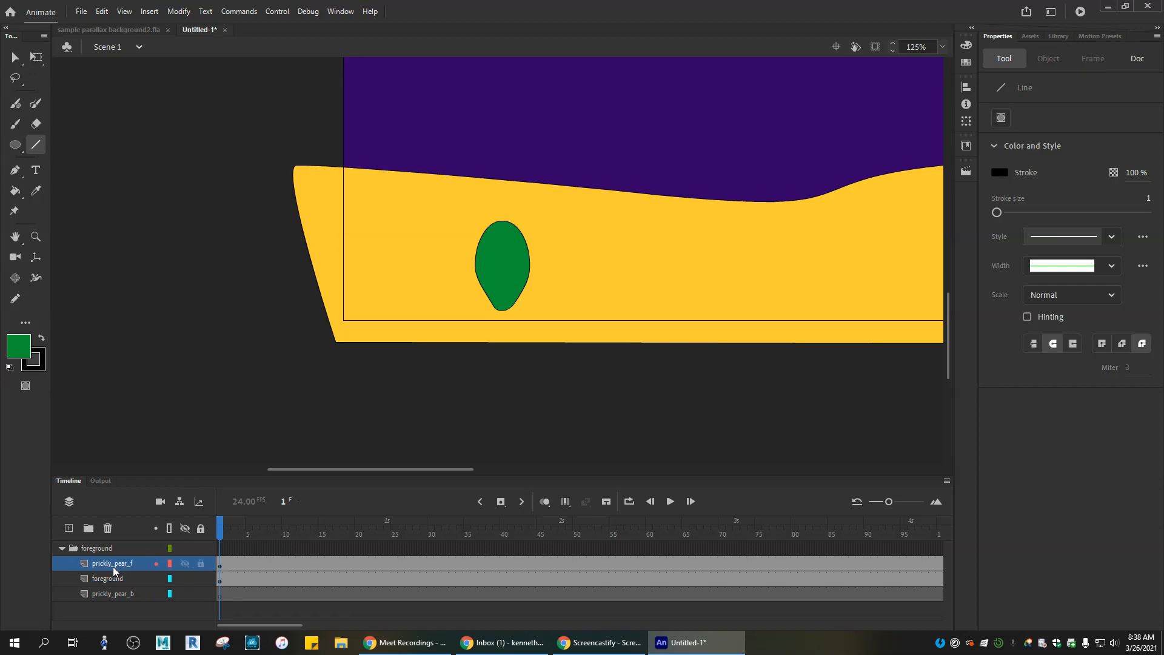
left_click(185, 568)
left_click(185, 569)
left_click(221, 565)
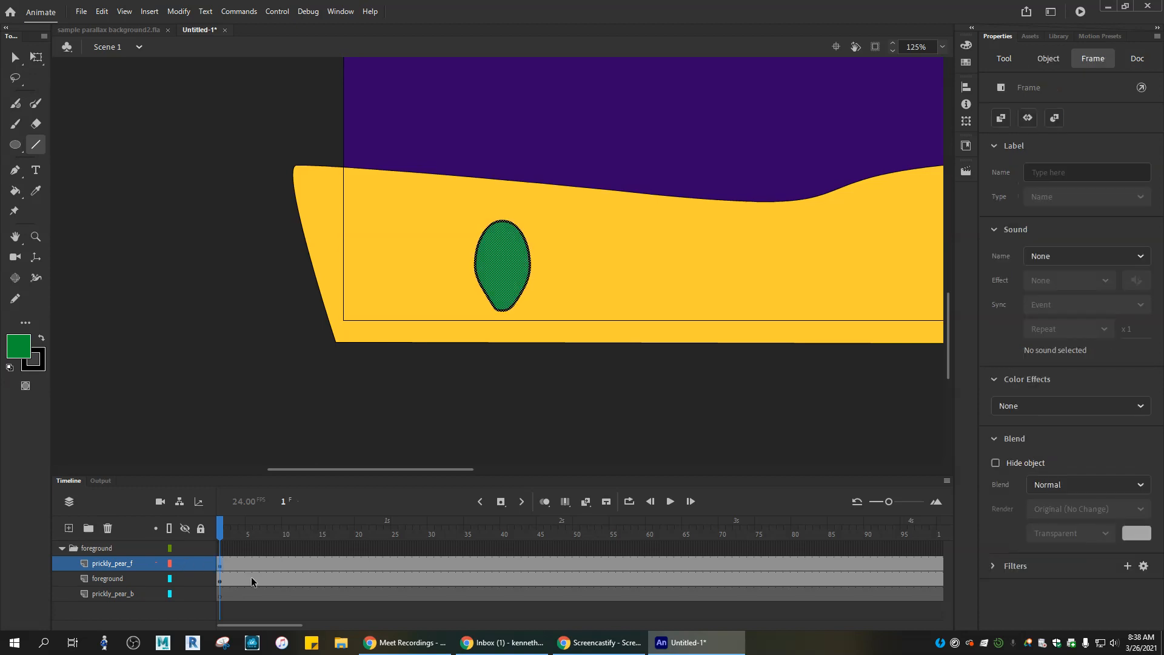
left_click(37, 149)
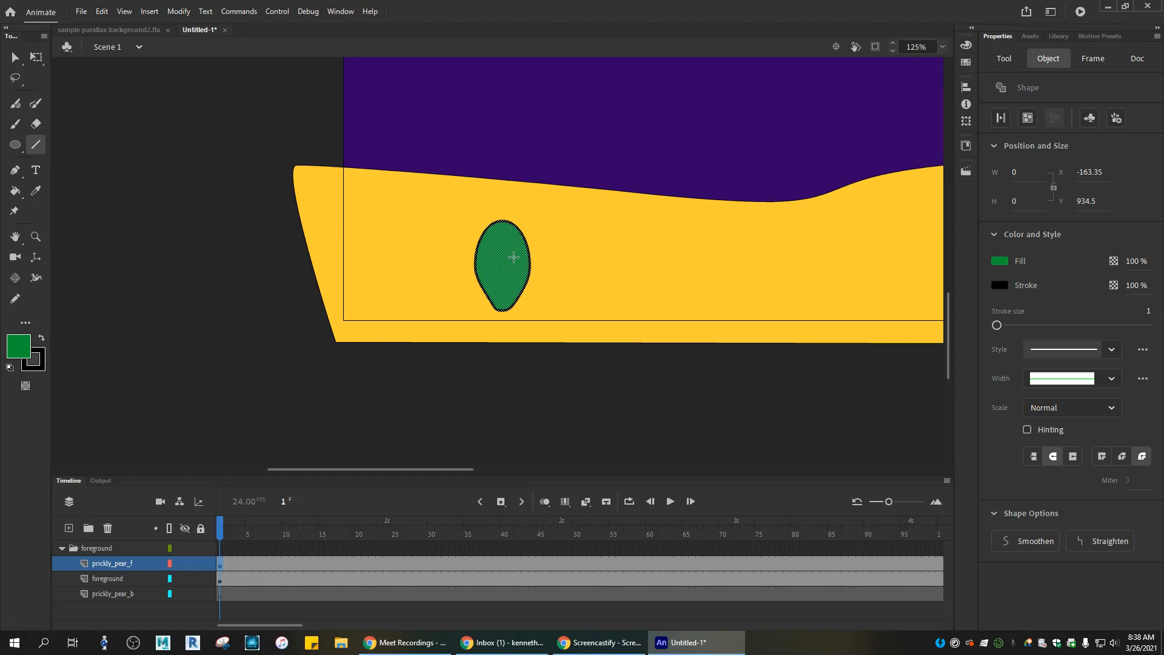
key("v")
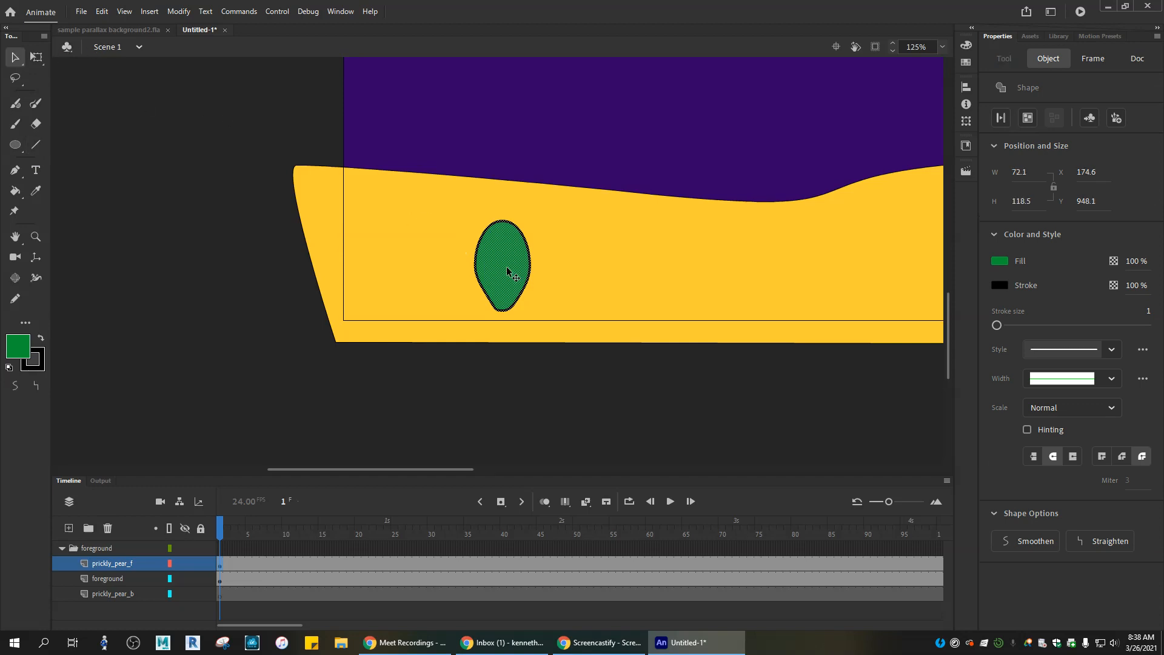
left_click(520, 381)
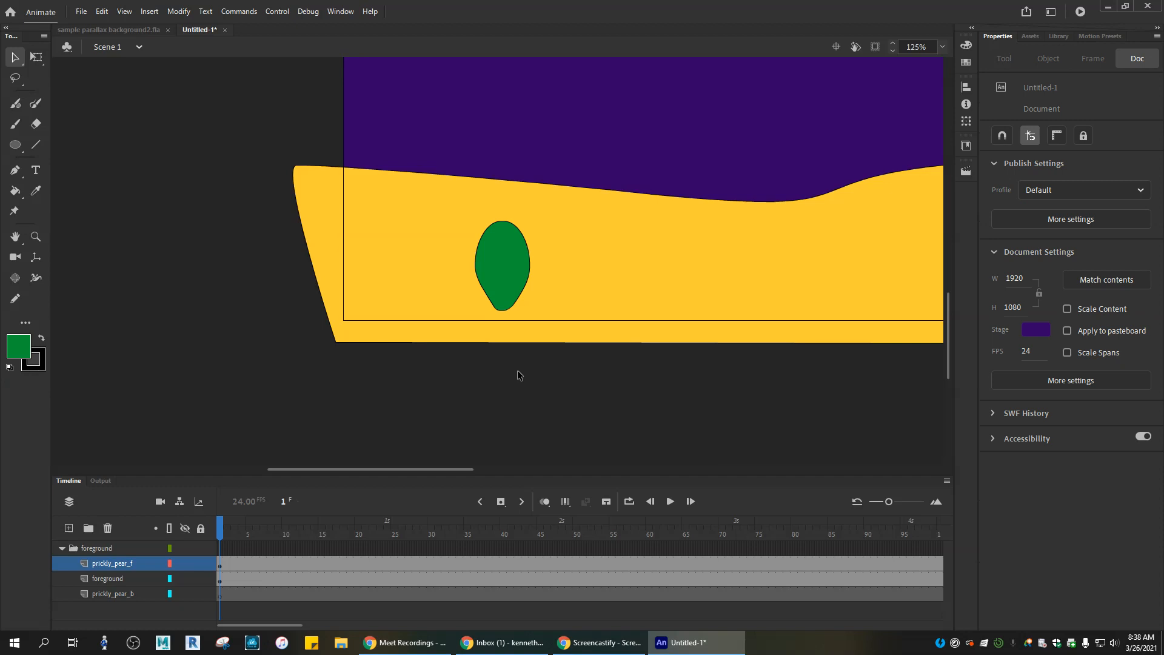
left_click(36, 145)
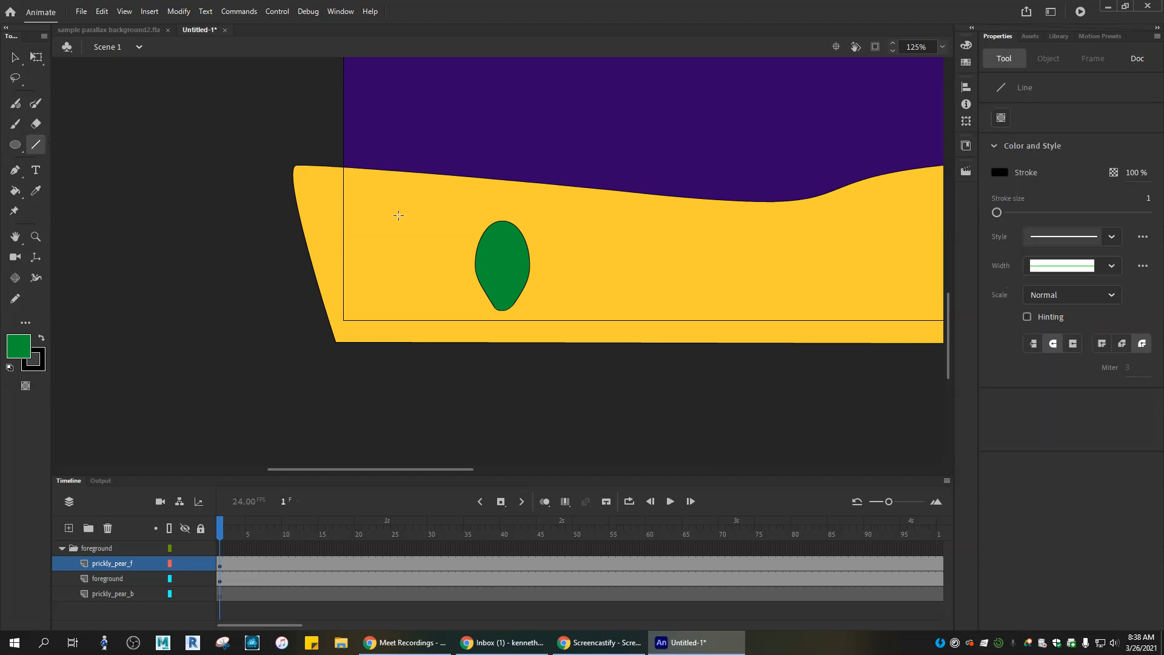
left_click_drag(476, 237, 494, 237)
mouse_move(502, 238)
left_mouse_down()
mouse_move(473, 261)
mouse_move(514, 291)
mouse_move(531, 277)
mouse_move(516, 218)
left_mouse_up()
mouse_move(491, 297)
left_mouse_down()
mouse_move(484, 303)
mouse_move(518, 307)
left_mouse_up()
left_click_drag(508, 264, 515, 248)
- Undo the stray edit made while trying to select the spiny pad, and lock the foreground layer
left_click(15, 57)
left_click_drag(457, 217, 546, 260)
key("ctrl+z")
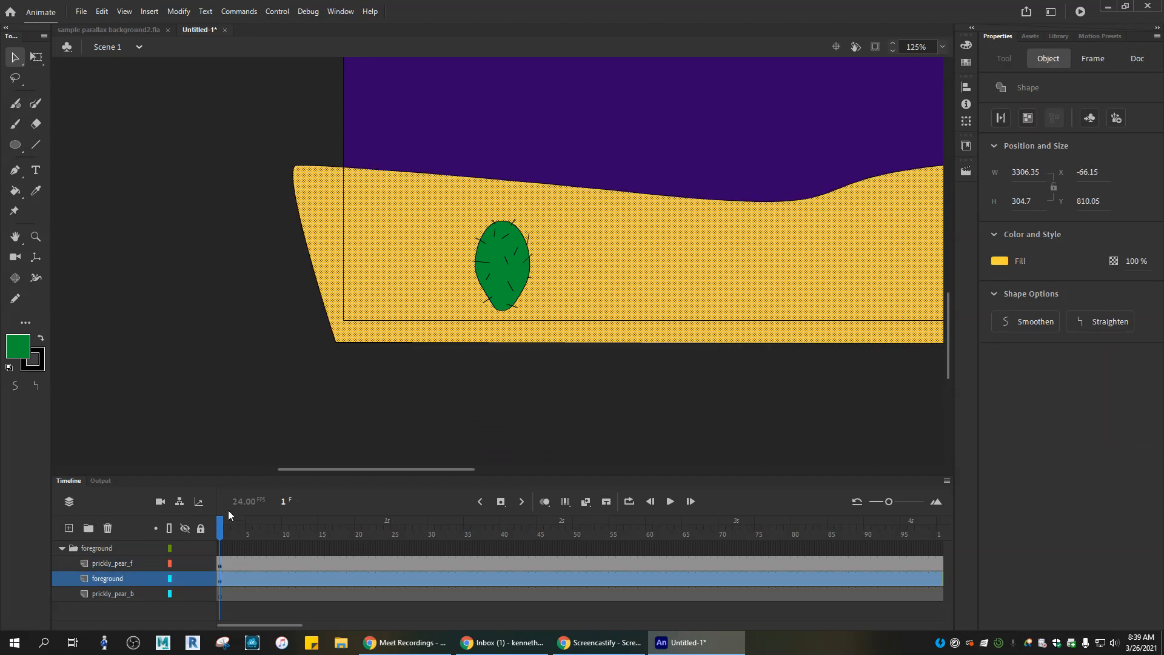
left_click(200, 578)
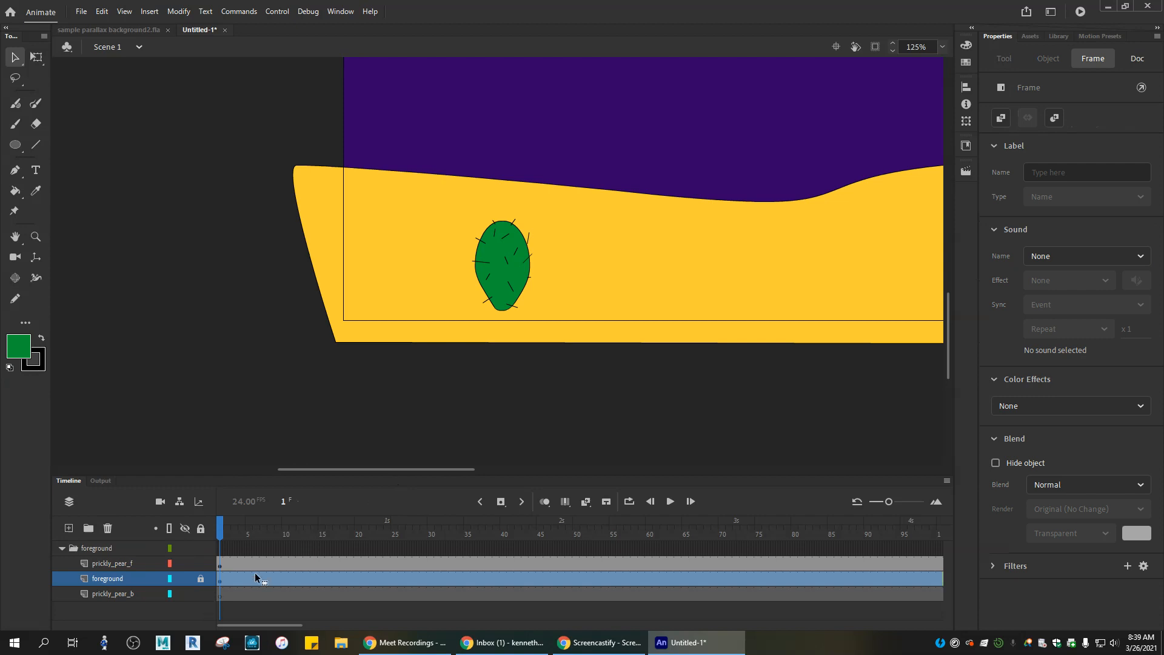
- Select the whole green pad with all its spines and convert it to a movie clip symbol named prickly pear
left_click(220, 565)
left_click(502, 273)
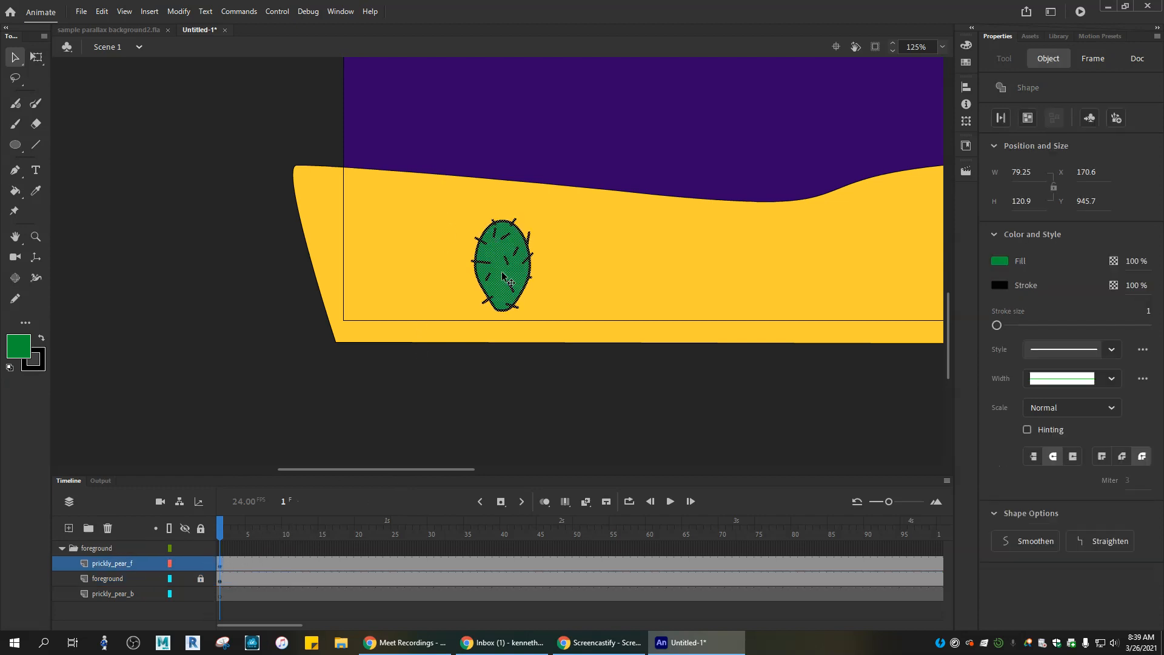
left_click(600, 297)
left_click(512, 288)
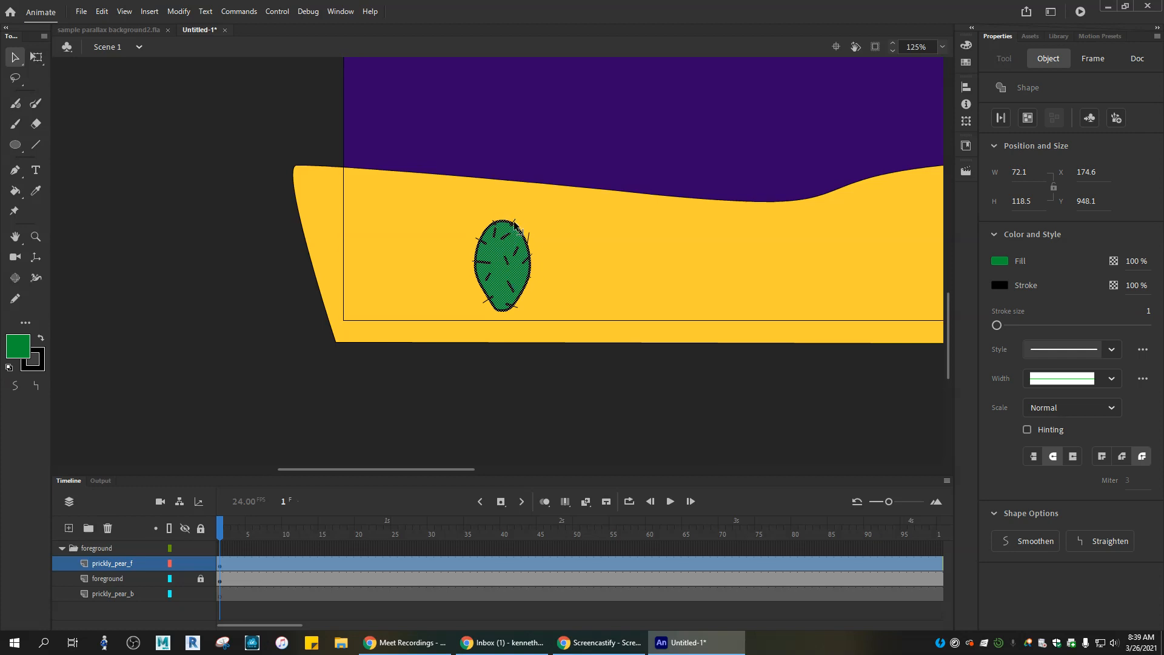
left_click_drag(448, 199, 576, 343)
left_click(200, 579)
right_click(502, 259)
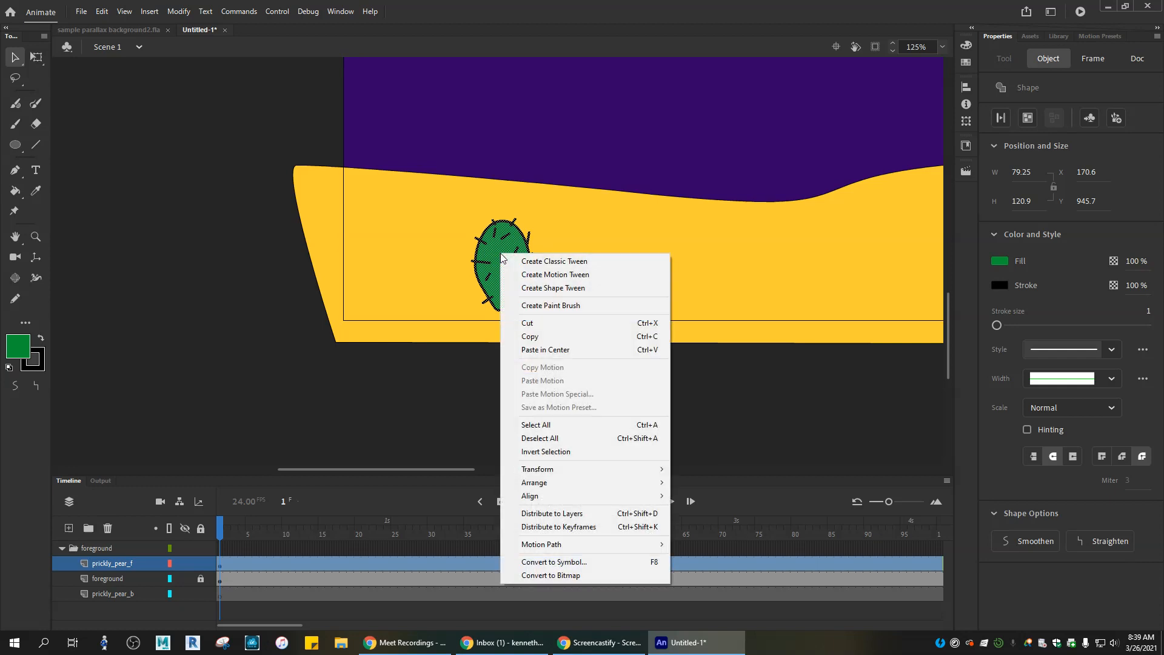
left_click(544, 562)
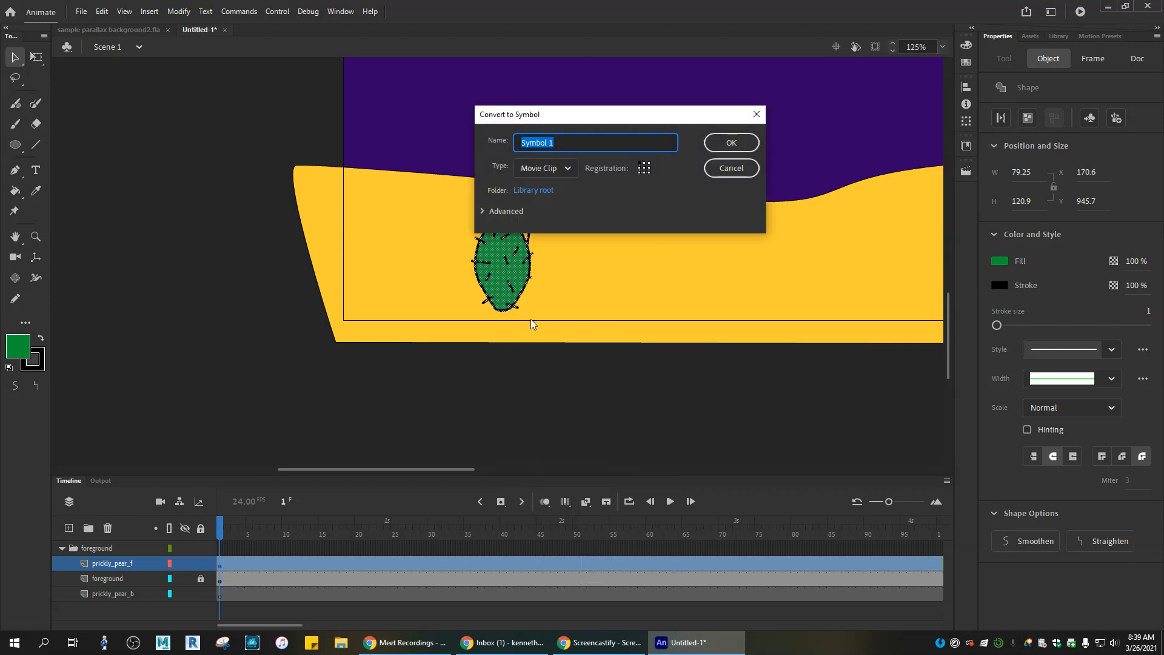
type("prickly pear")
left_click(727, 143)
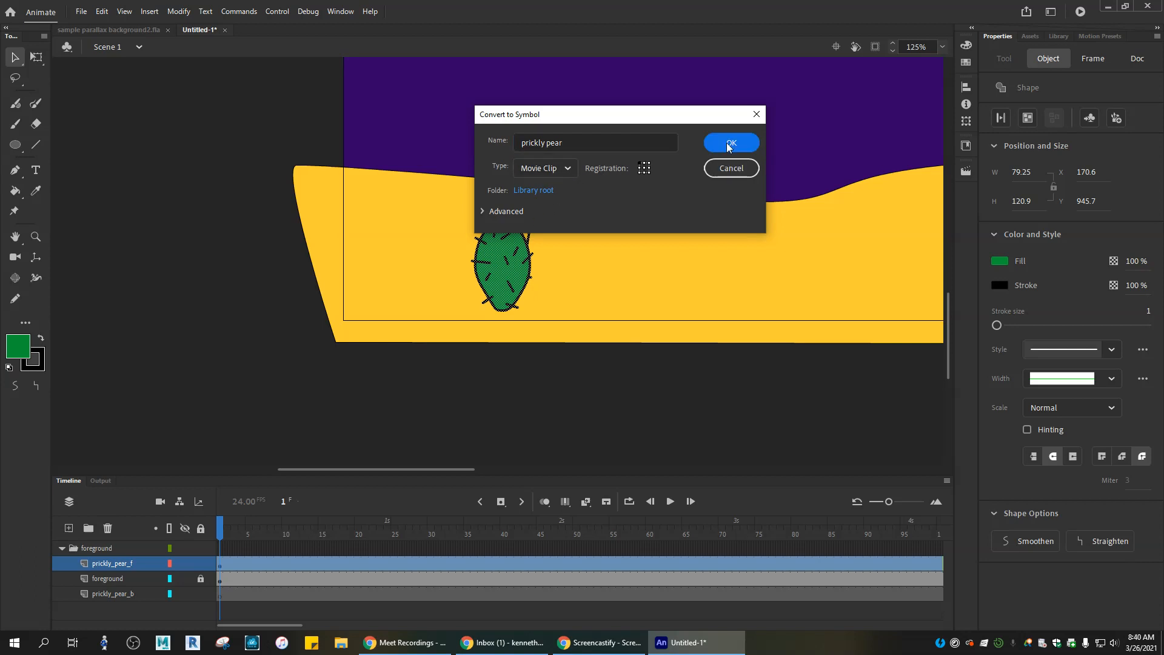
- Move the prickly pear pad toward the ground's lower-left corner and rotate it slightly clockwise
left_click(1059, 37)
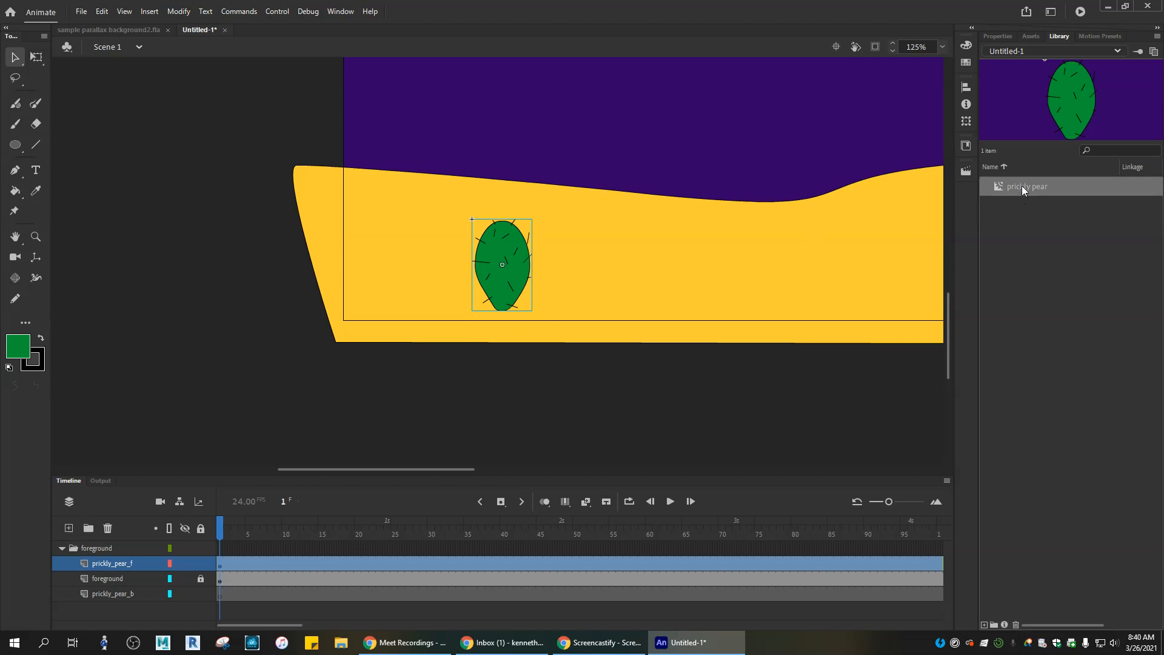
left_click_drag(517, 278, 447, 304)
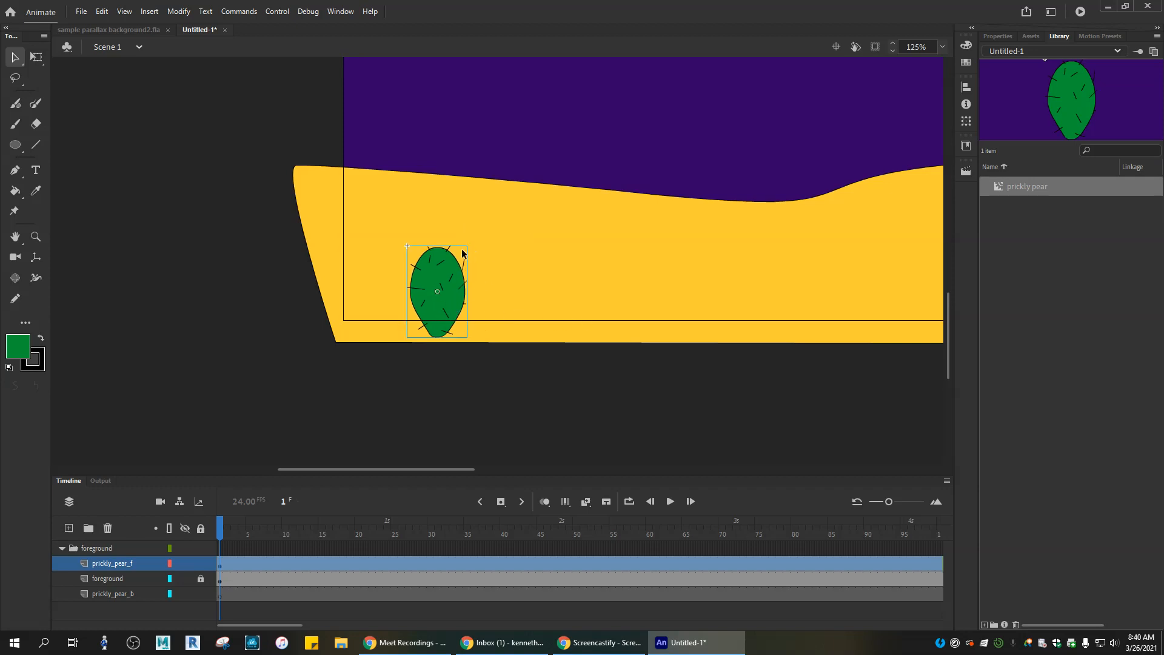
key("q")
left_click_drag(477, 243, 489, 260)
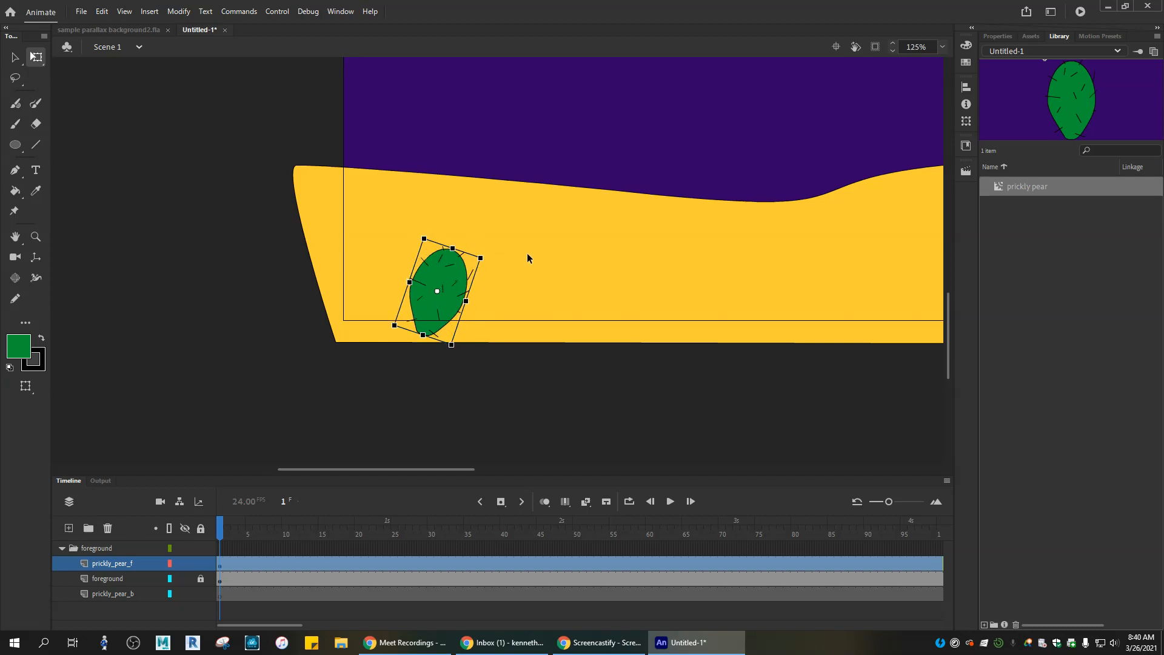
- Place four more instances of the prickly pear symbol from the library across the ground, spaced out right of the first pad
left_click_drag(1038, 187, 646, 218)
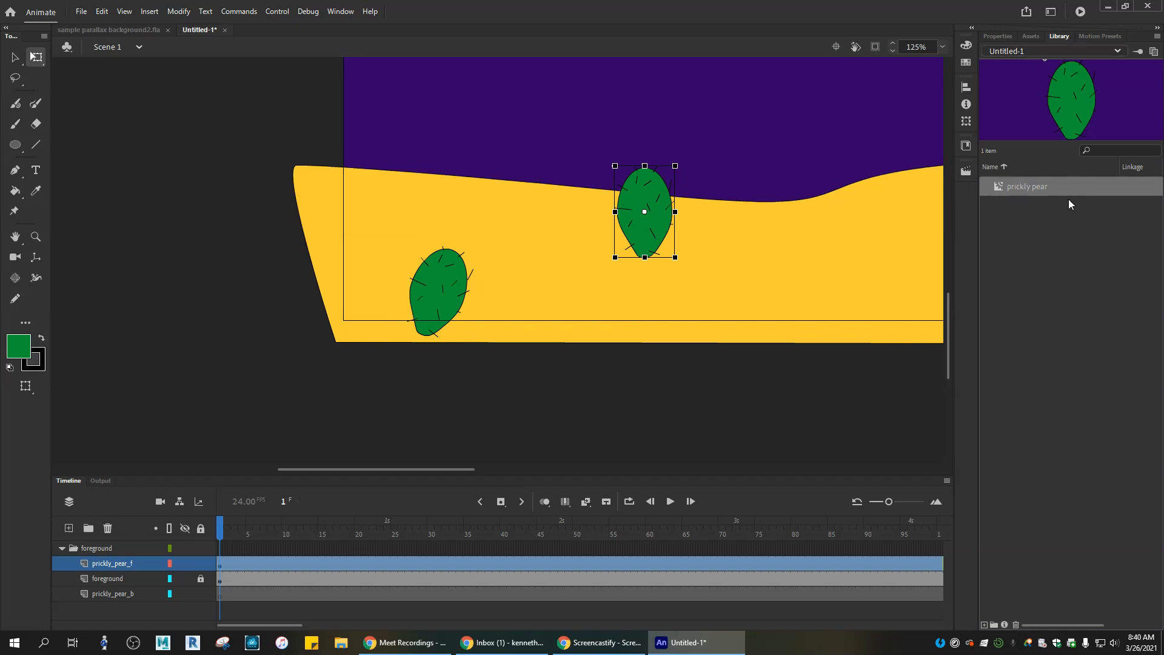
left_click_drag(1047, 186, 774, 308)
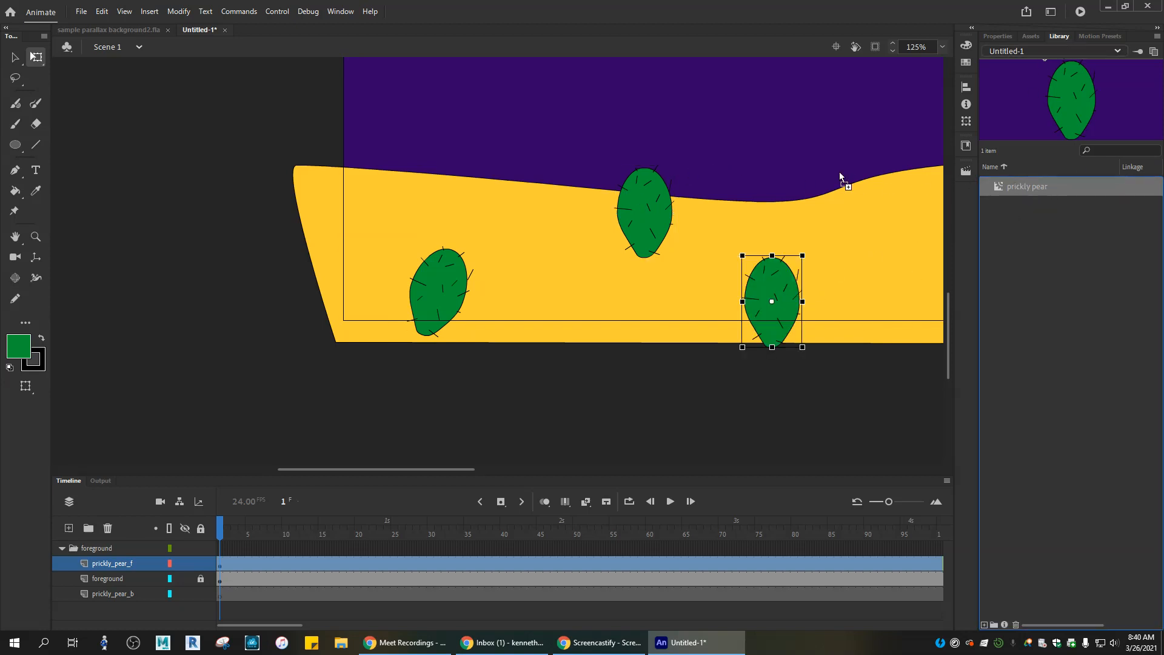
left_click_drag(840, 176, 840, 176)
left_click_drag(1039, 186, 922, 262)
- Attach two of the loose pads to the tilted base pad: a much smaller one on top and a slightly reduced one leaning out left
left_click_drag(668, 230, 565, 246)
mouse_move(572, 180)
left_mouse_down()
mouse_move(557, 206)
mouse_move(568, 217)
mouse_move(562, 200)
left_mouse_up()
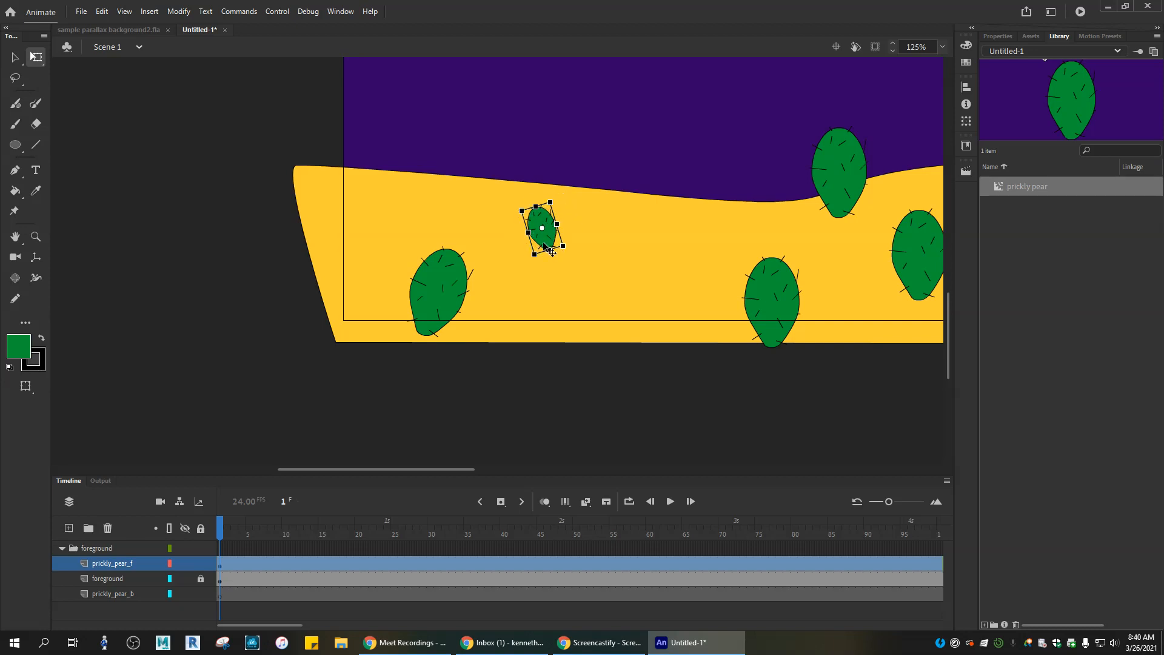
left_click_drag(544, 245, 448, 255)
left_click_drag(774, 299, 397, 291)
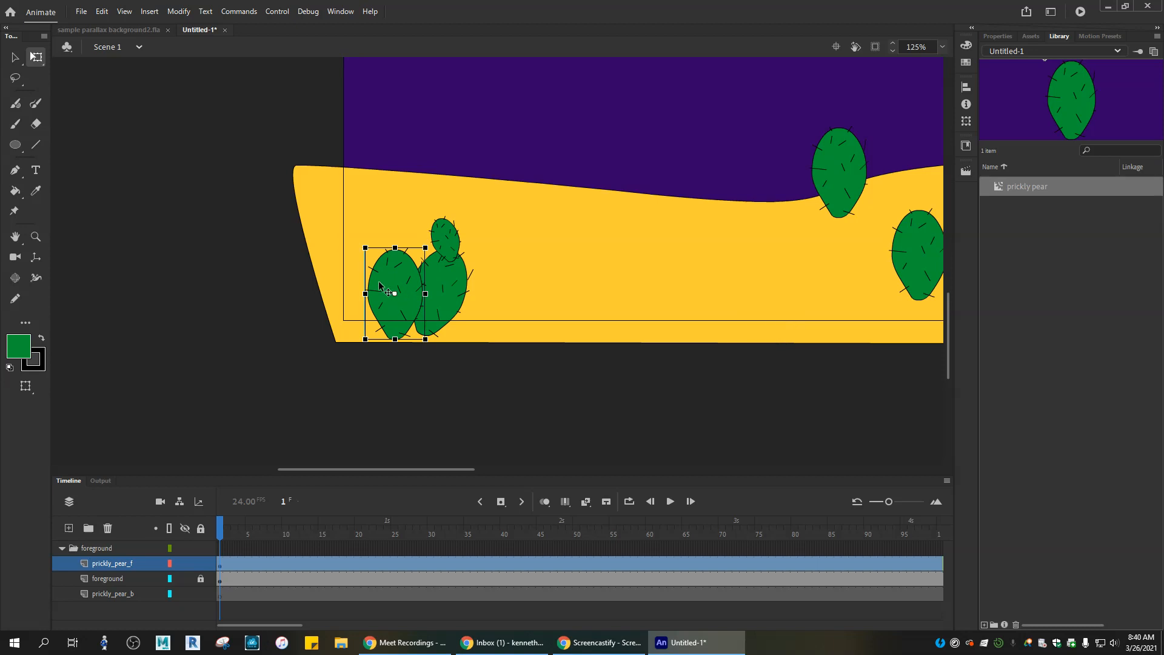
left_click_drag(362, 244, 398, 251)
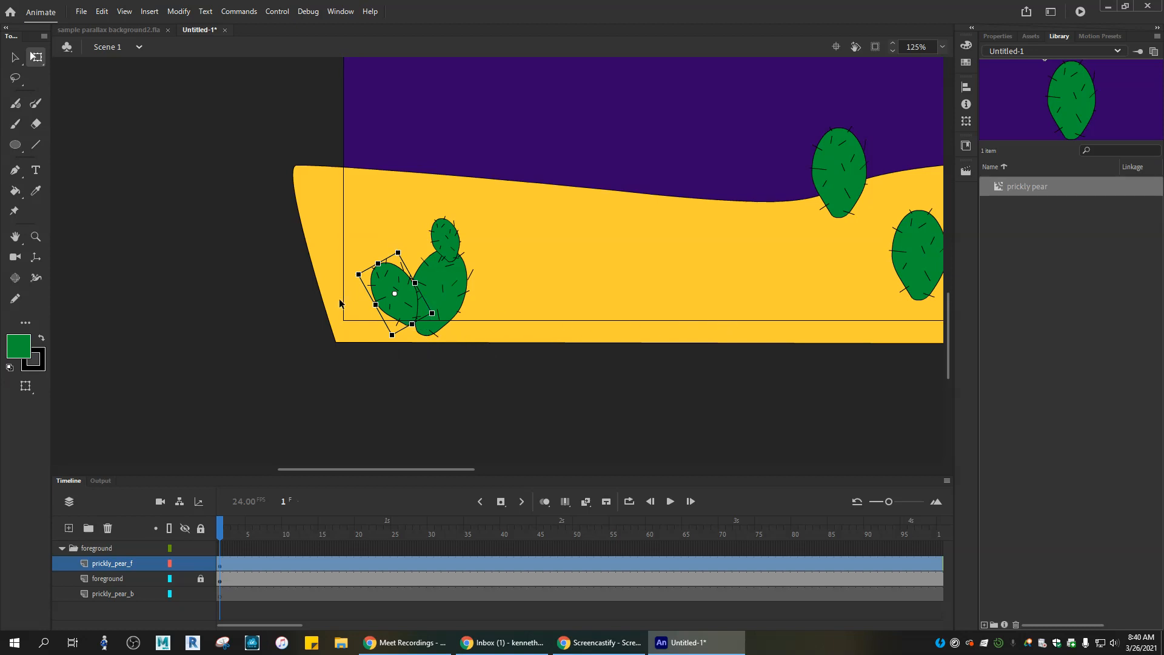
- Shrink another loose pad, tilt it clockwise, attach it to the base pad's upper-right side, and send it to the back
left_click_drag(918, 255, 542, 190)
left_click_drag(581, 146, 479, 259)
right_click(478, 261)
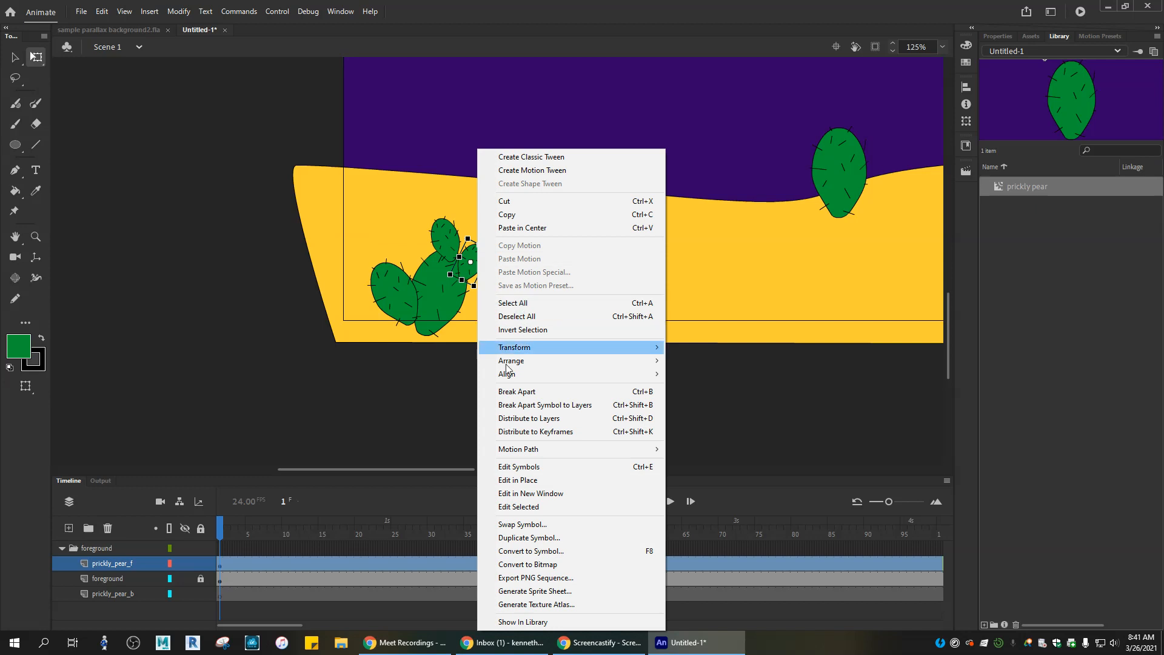
mouse_move(530, 364)
left_click(700, 398)
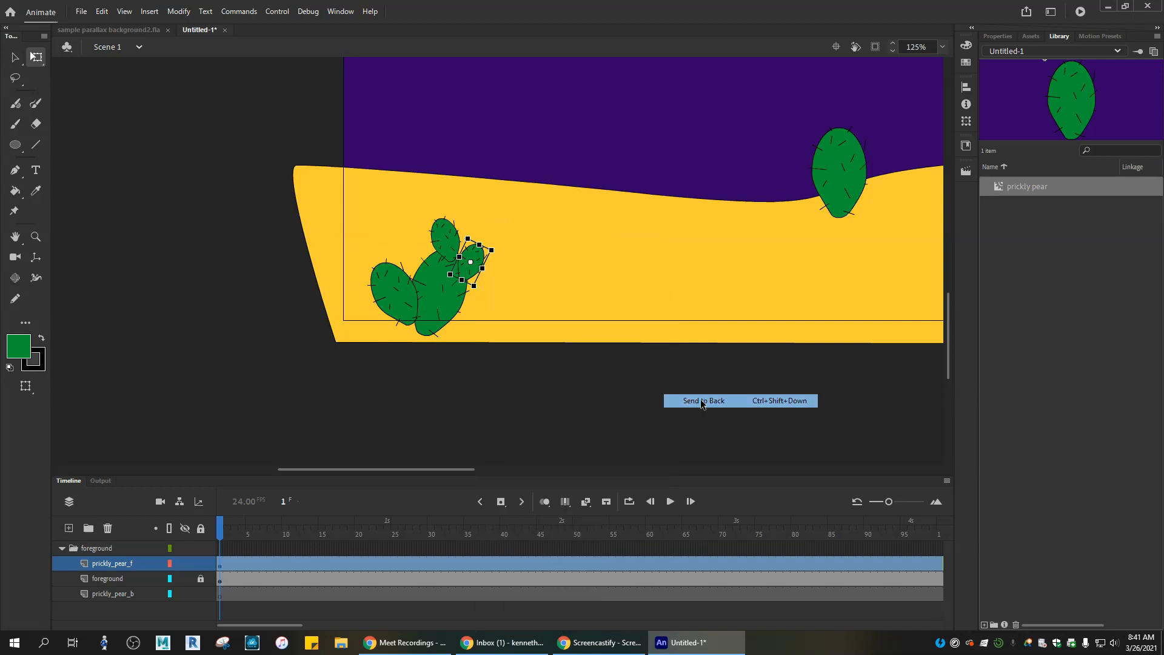
left_click(542, 254)
- Shrink and narrow the last loose pad, tilt it onto the tip of the small right-hand pad, and send it to the back
left_click(848, 179)
left_click_drag(889, 130, 531, 217)
left_click_drag(519, 171, 493, 208)
mouse_move(499, 235)
left_mouse_down()
mouse_move(496, 225)
mouse_move(495, 237)
left_mouse_up()
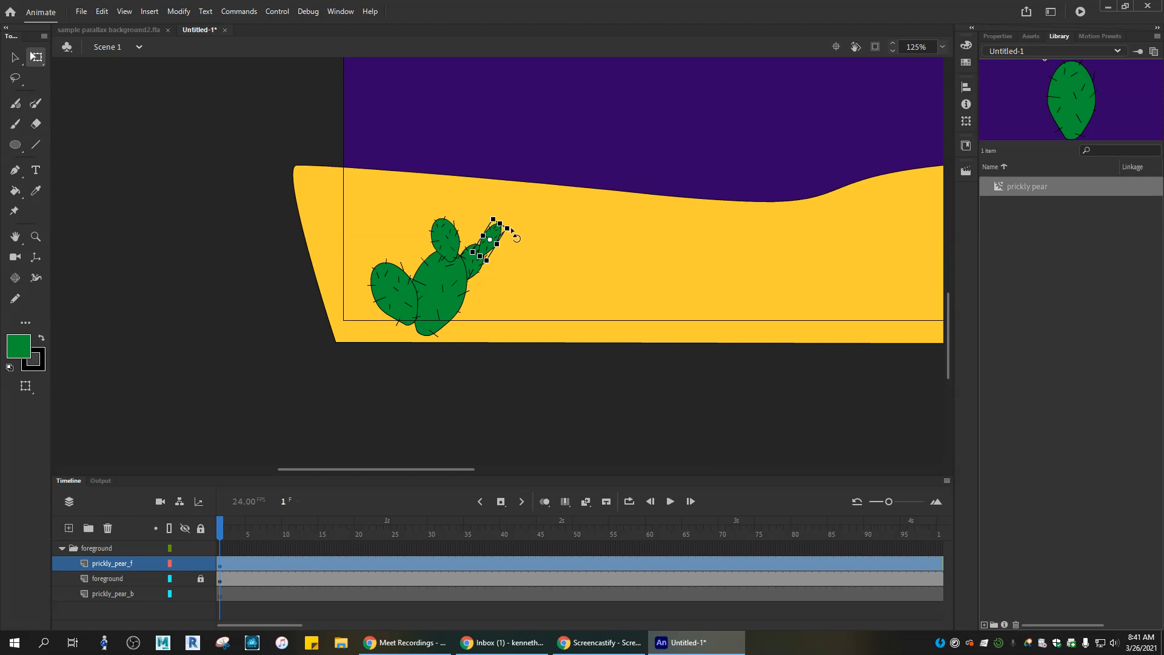
right_click(497, 240)
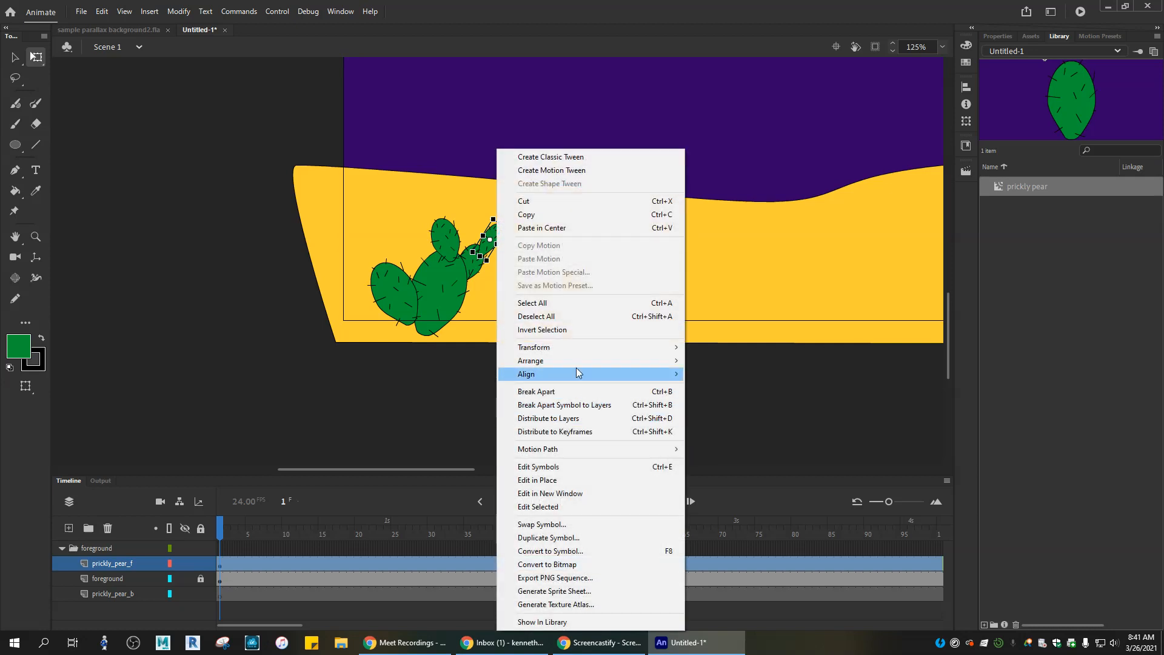
mouse_move(576, 361)
left_click(738, 401)
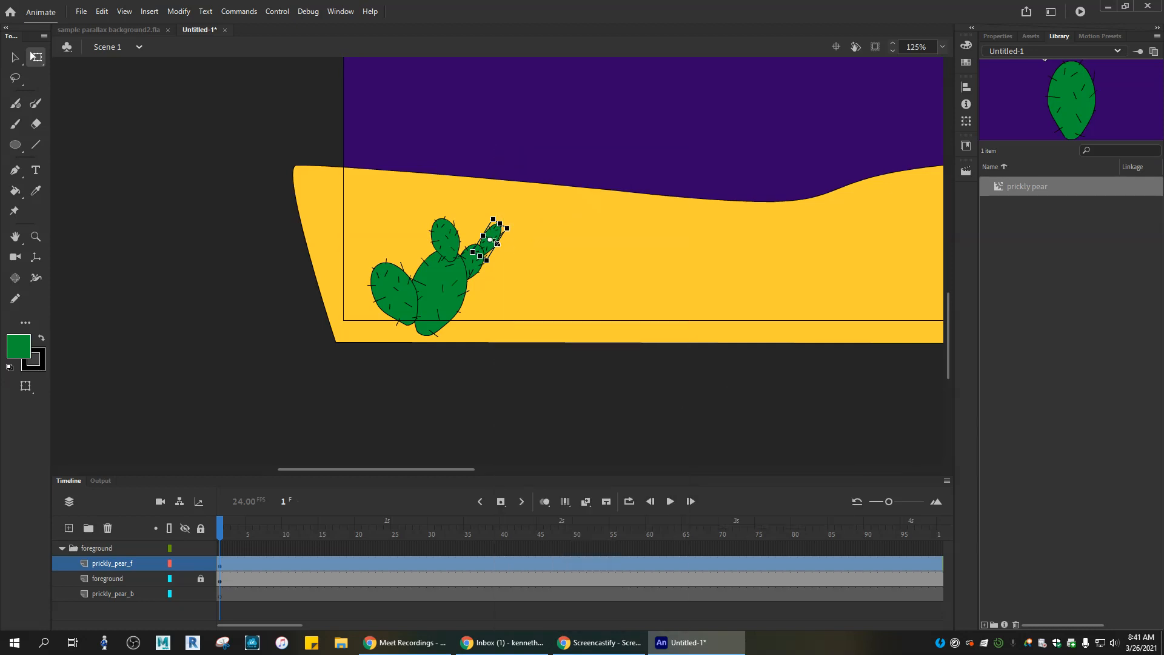
left_click(616, 268)
- Rotate the narrow outermost right pad further clockwise so it points outward, and deselect it
left_click(492, 239)
left_click_drag(513, 227, 505, 251)
left_click(817, 248)
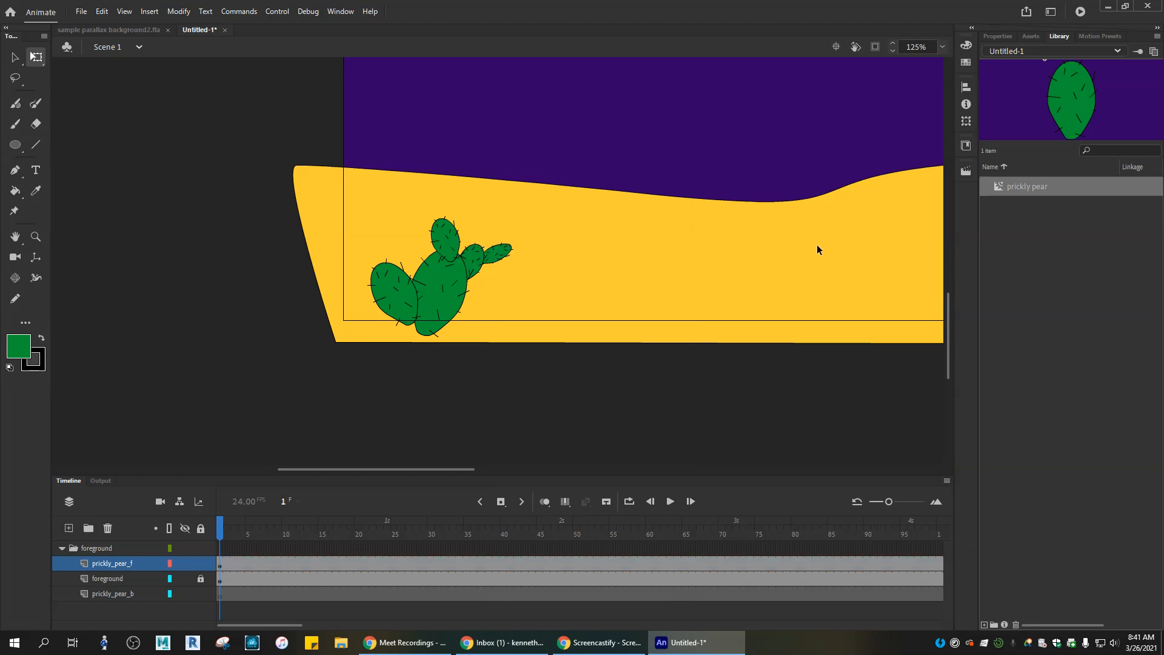
- Add another prickly pear instance, shrink it, stand it on top of the left pad with a slight left tilt, and send it to the back
left_click_drag(943, 202, 661, 169)
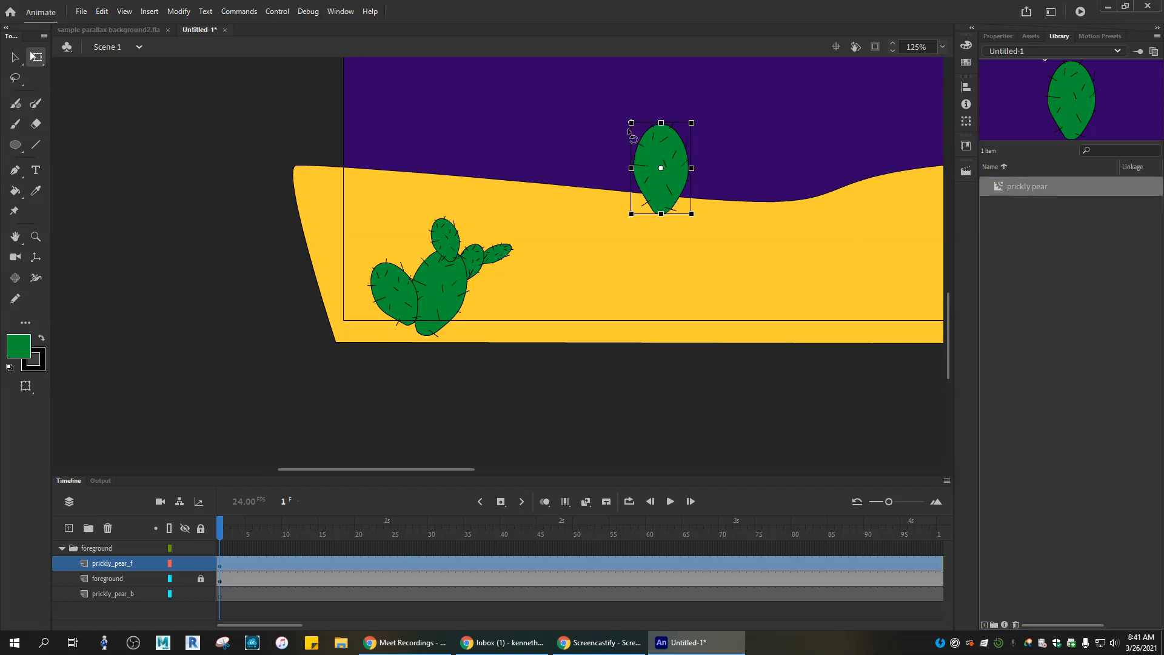
left_click_drag(631, 119, 625, 123)
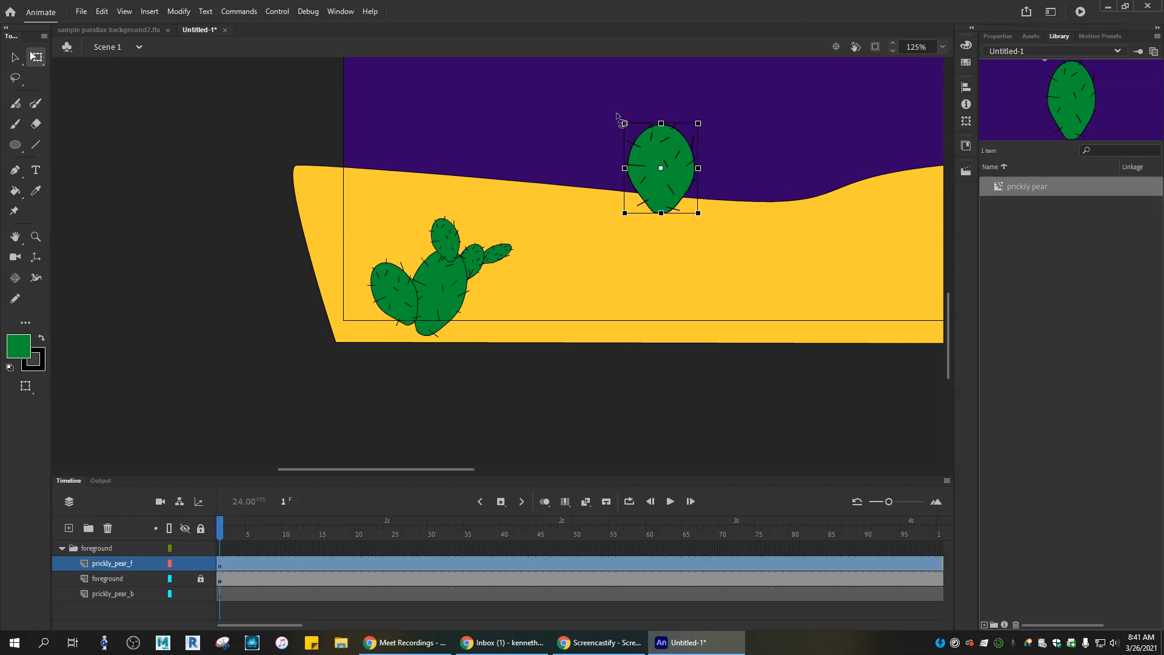
left_click_drag(609, 122, 378, 260)
right_click(380, 261)
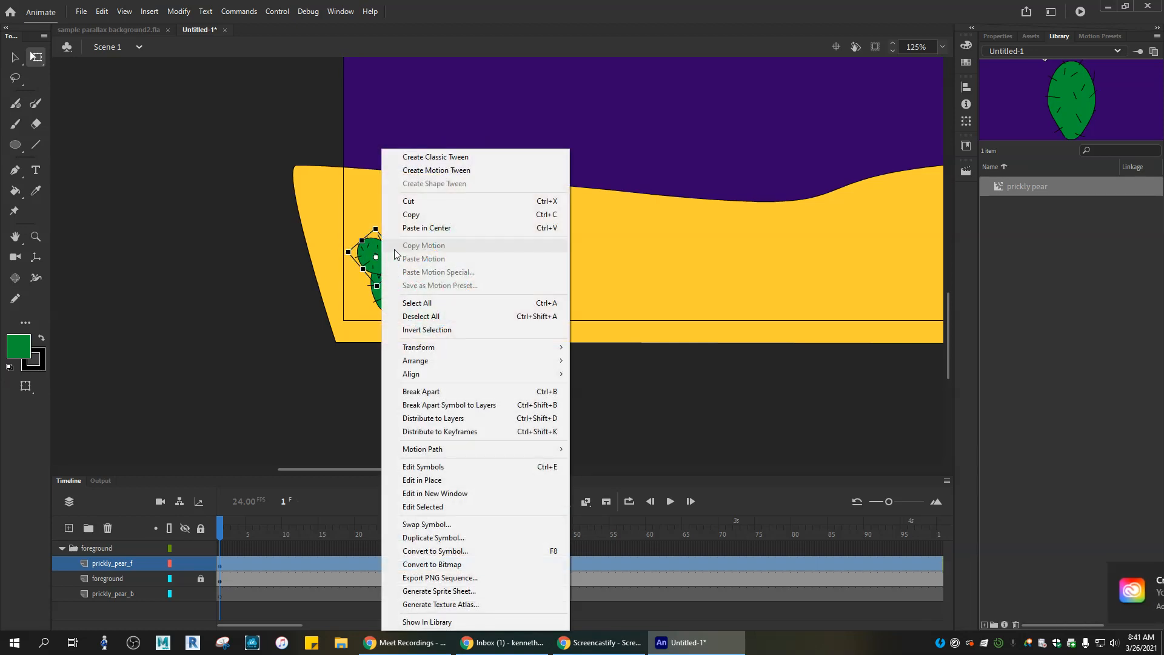
mouse_move(501, 362)
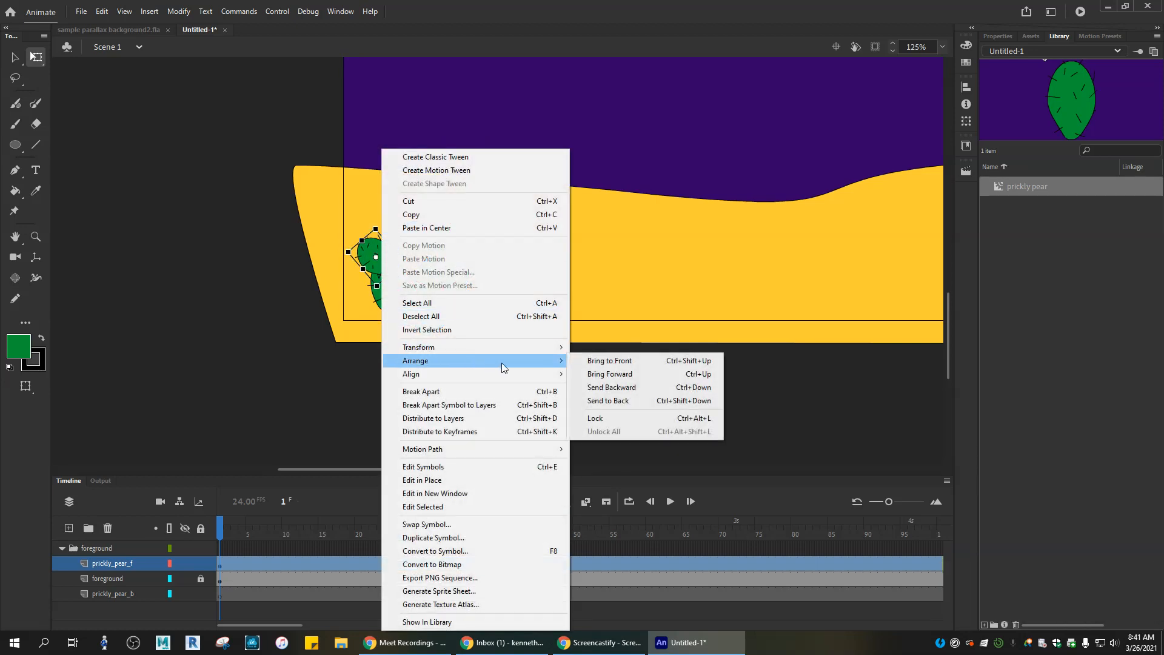
left_click(628, 401)
mouse_move(378, 224)
left_mouse_down()
mouse_move(392, 226)
mouse_move(386, 236)
left_mouse_up()
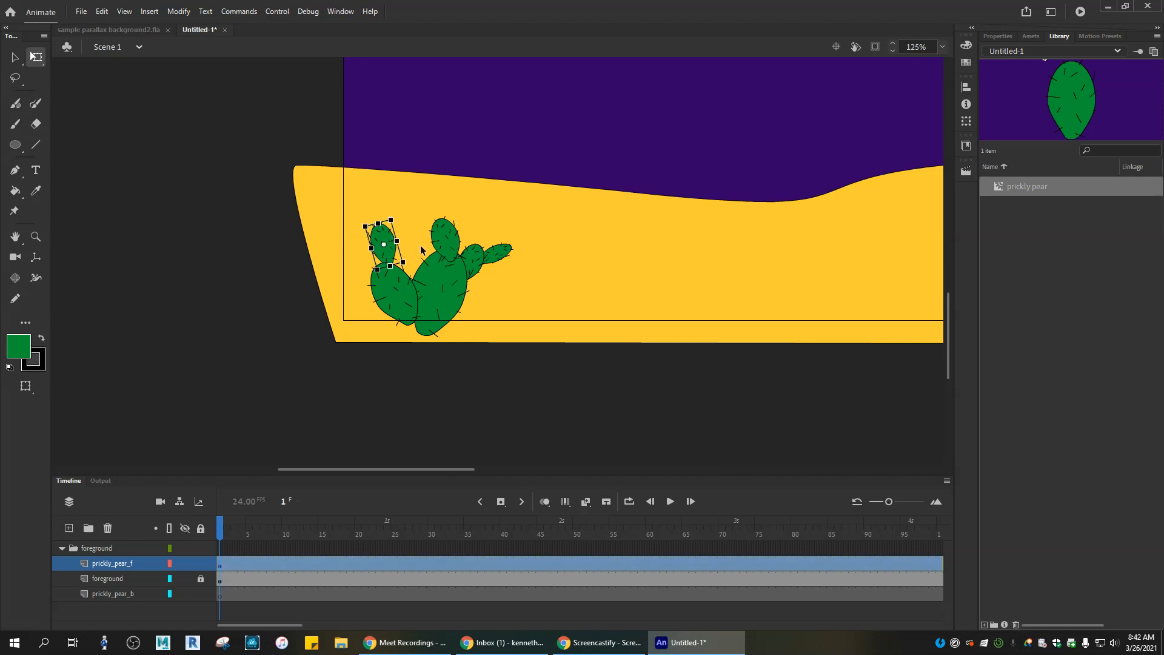
- Paste a copy of the small upper-left pad, tilt it to the right, and stack it on top of that pad
key("ctrl+v")
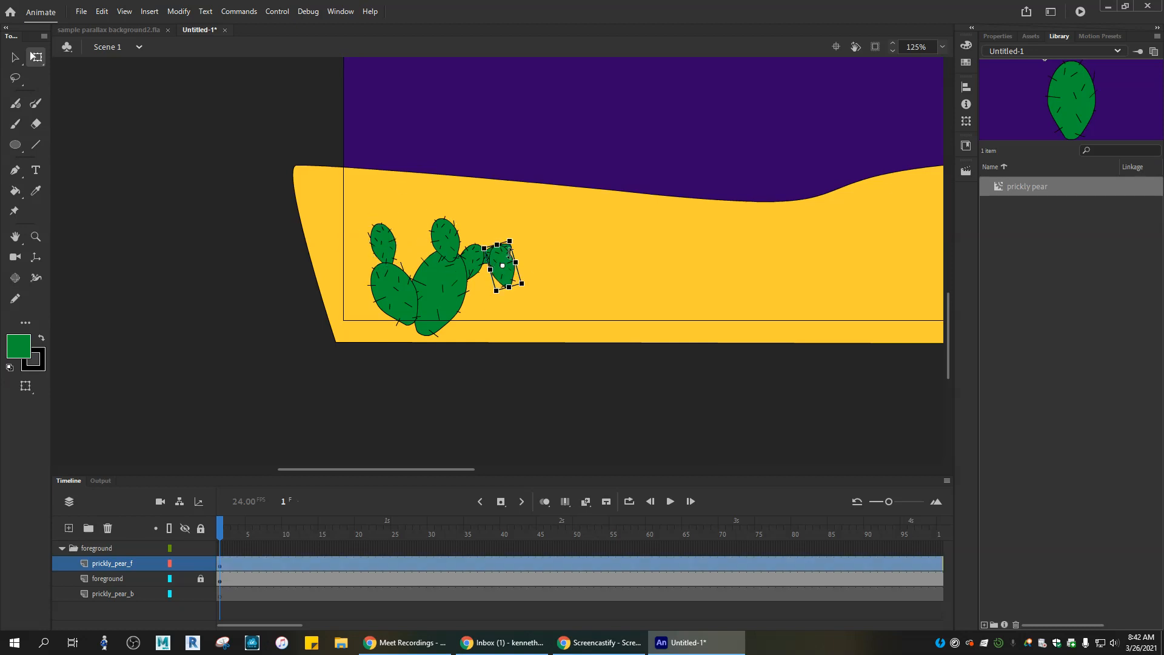
left_click_drag(509, 278, 402, 215)
left_click(434, 203)
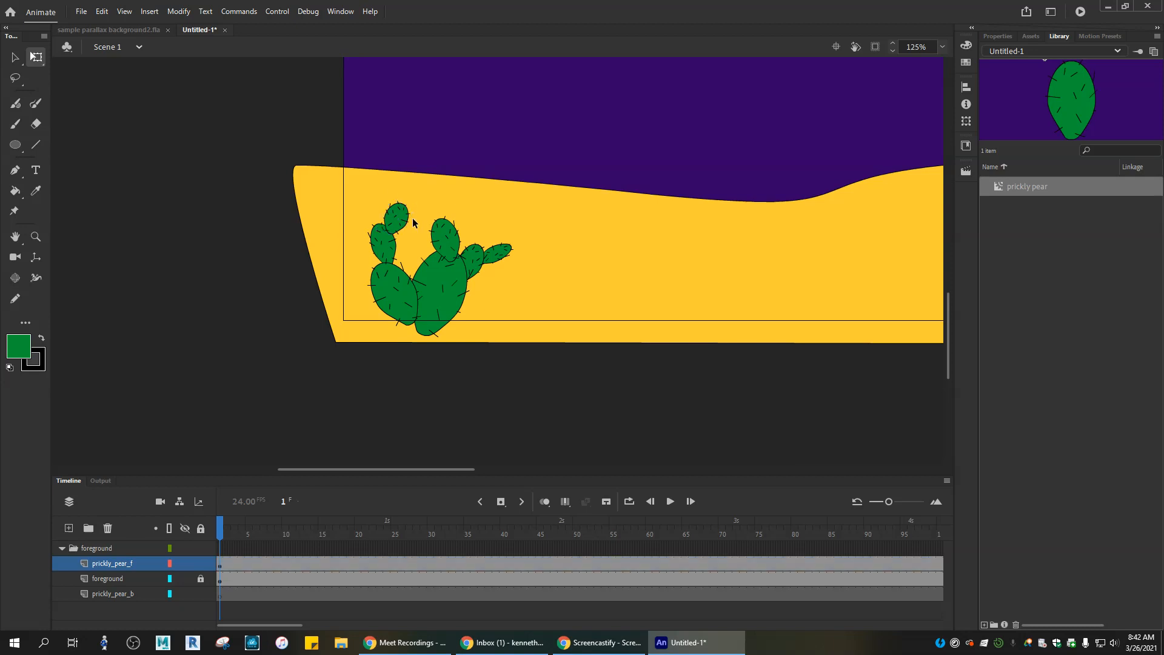
- Paste a copy of the pad standing on the large main pad and place the copy above it
left_click(405, 222)
key("v")
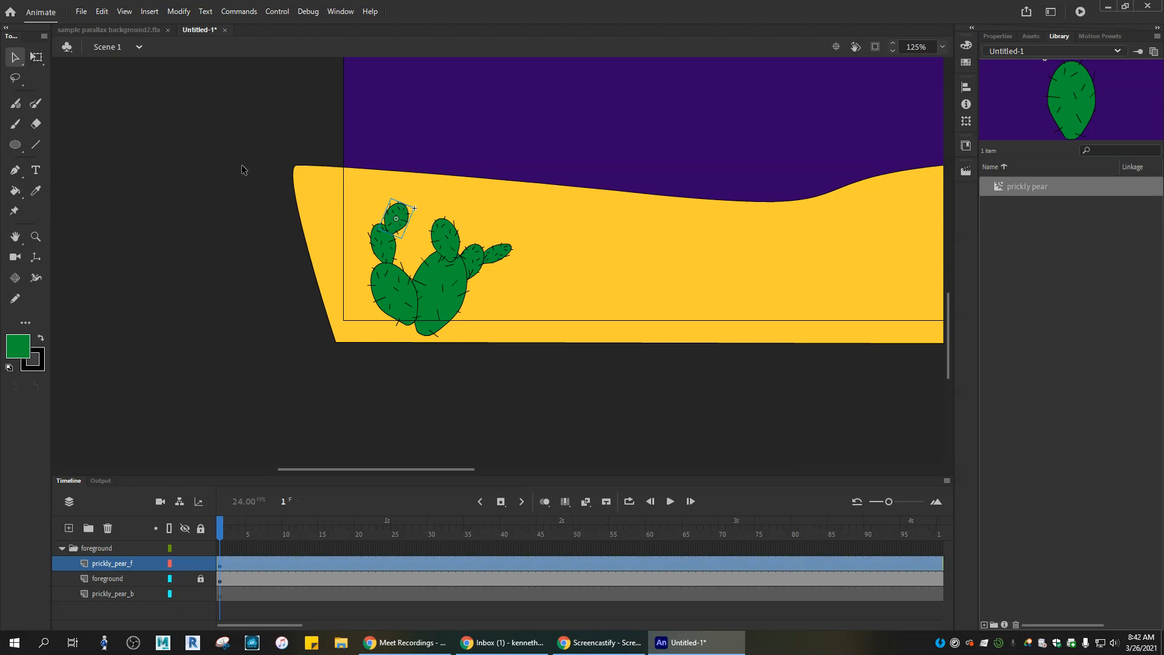
left_click(513, 238)
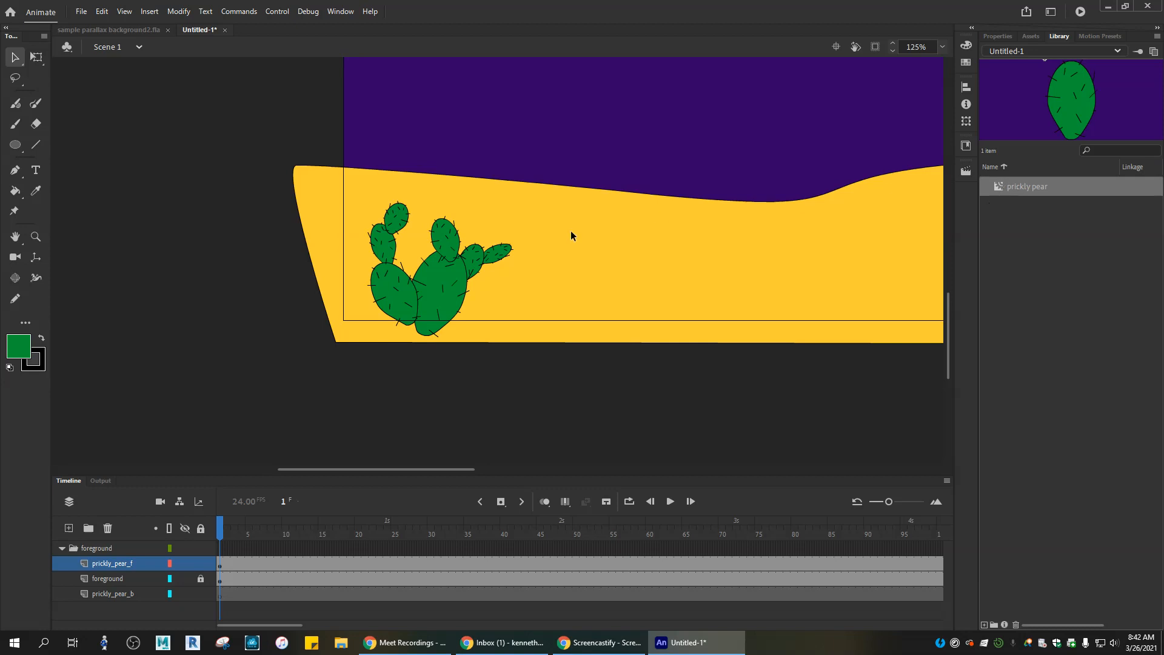
left_click(447, 239)
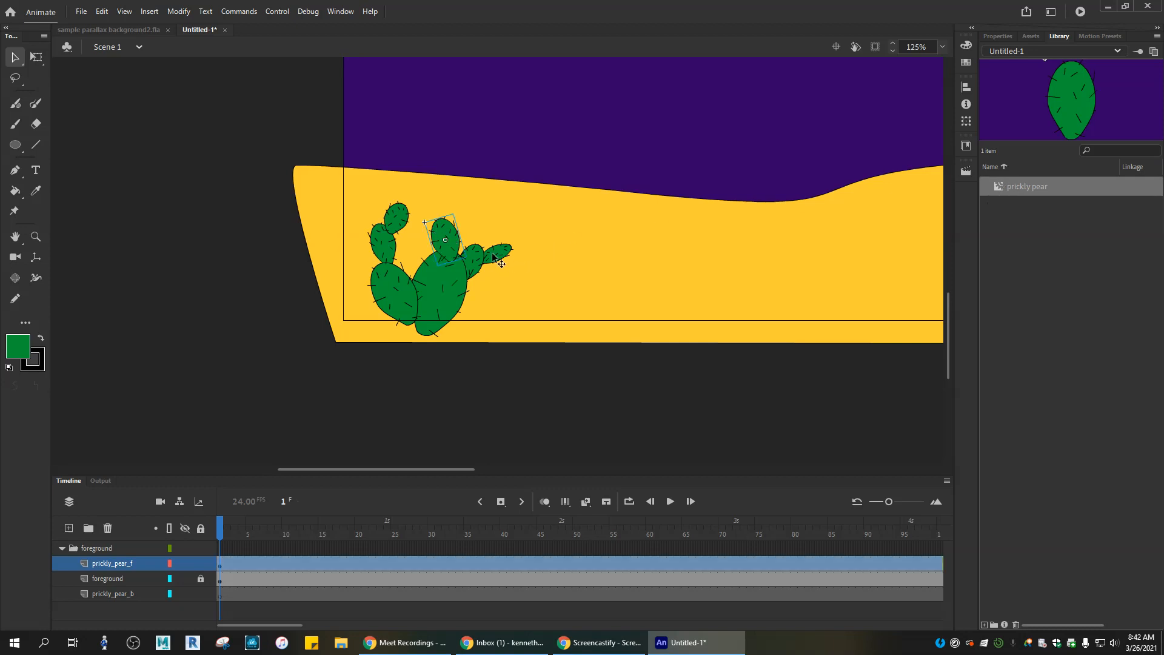
key("ctrl+v")
left_click_drag(508, 266, 458, 211)
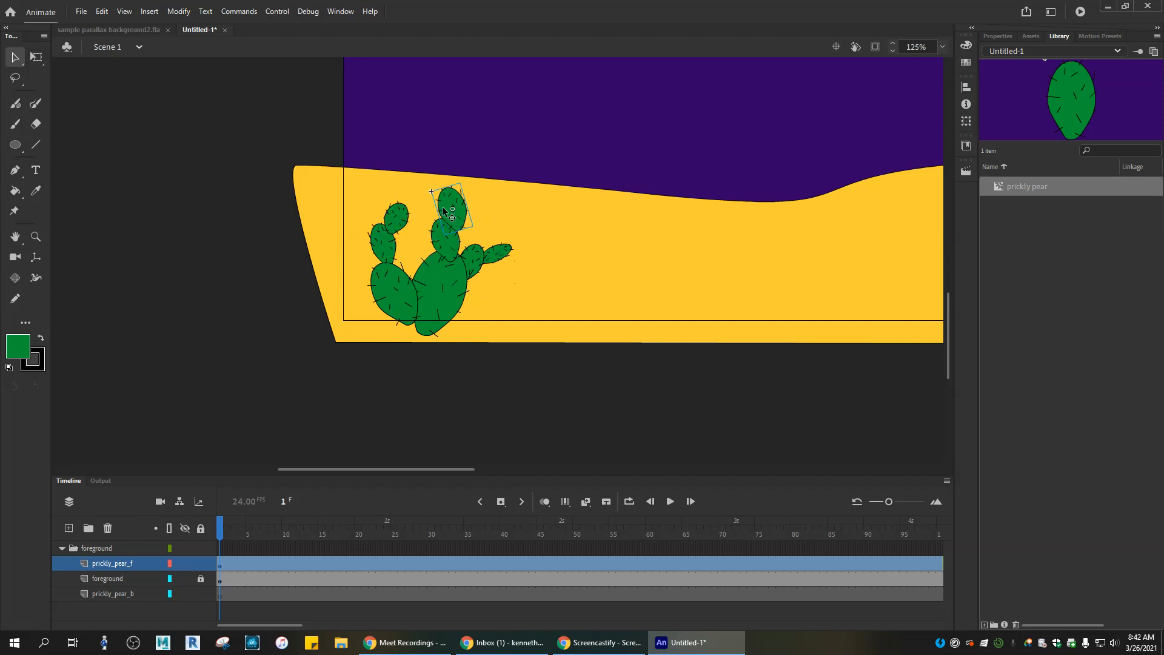
- Tilt the copied top pad to the right so it joins the pad below, and send it to the back
key("q")
mouse_move(465, 206)
left_mouse_down()
mouse_move(475, 188)
mouse_move(470, 206)
left_mouse_up()
right_click(469, 207)
mouse_move(587, 361)
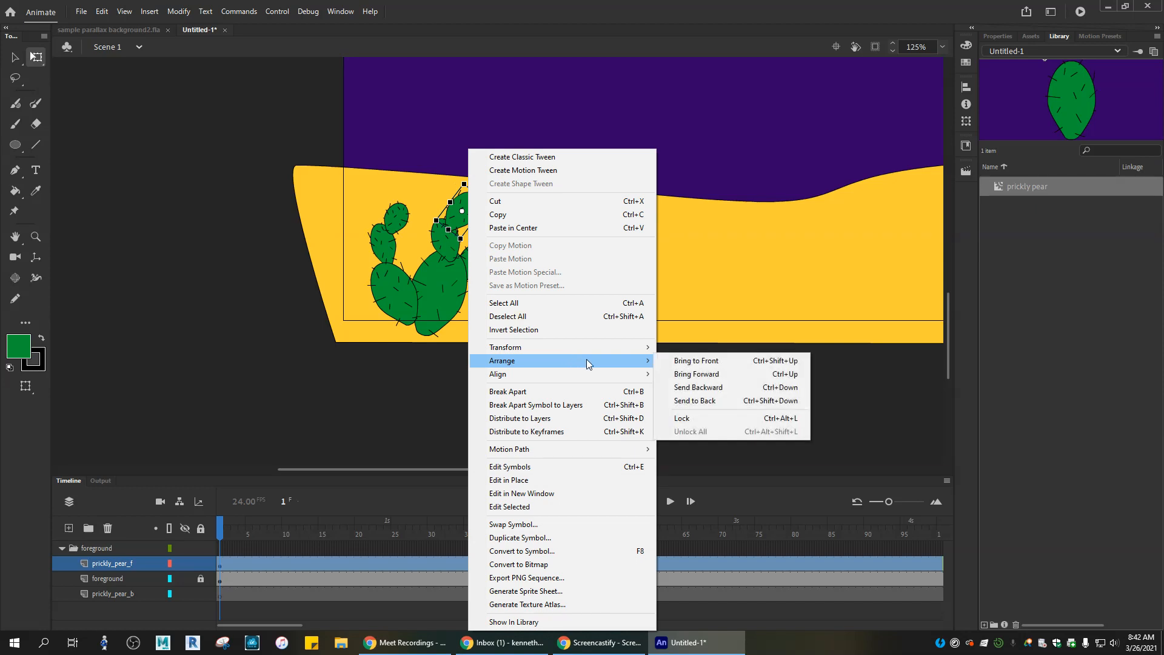
left_click(723, 405)
left_click(655, 273)
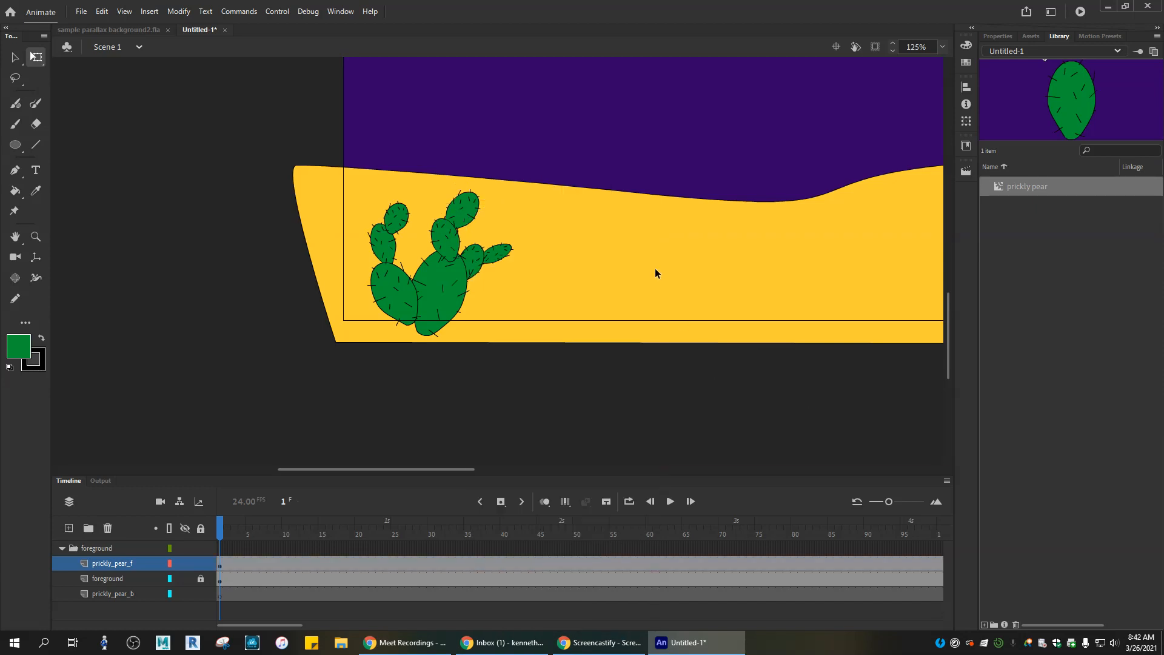
- Move the small topmost pad of the left arm onto the tip of the middle arm and deselect it
left_click(405, 218)
left_click_drag(405, 218, 459, 175)
left_click(567, 234)
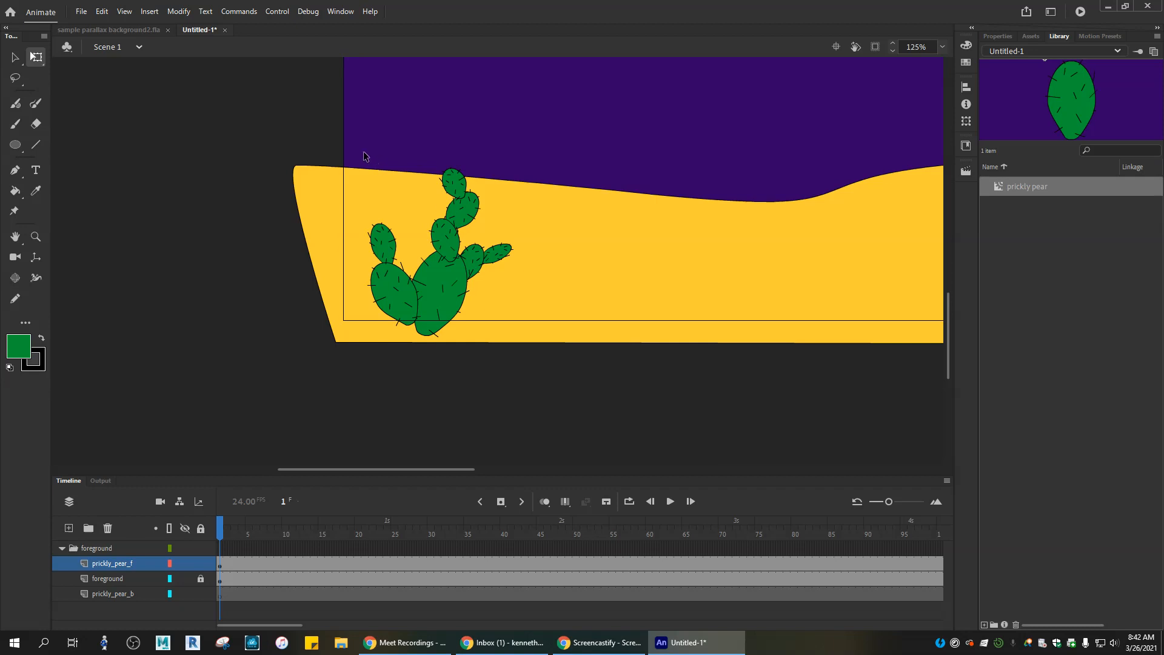
- Select all the pads of the cactus and convert them to a movie clip symbol named "cactus plant"
left_click_drag(355, 144, 577, 416)
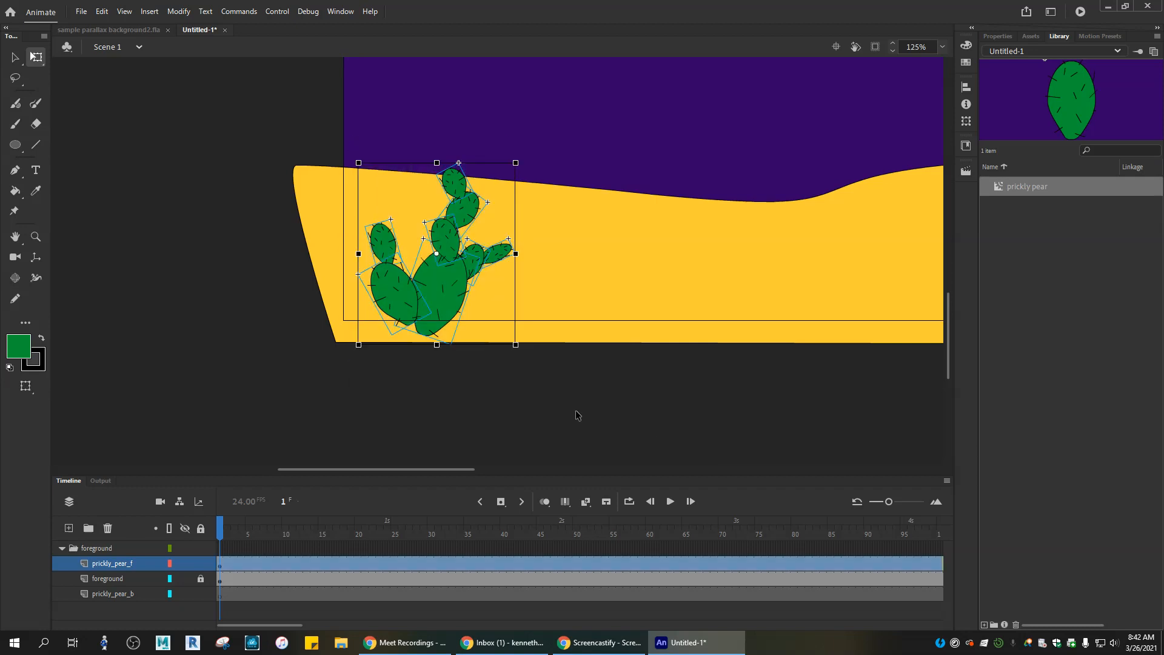
right_click(450, 283)
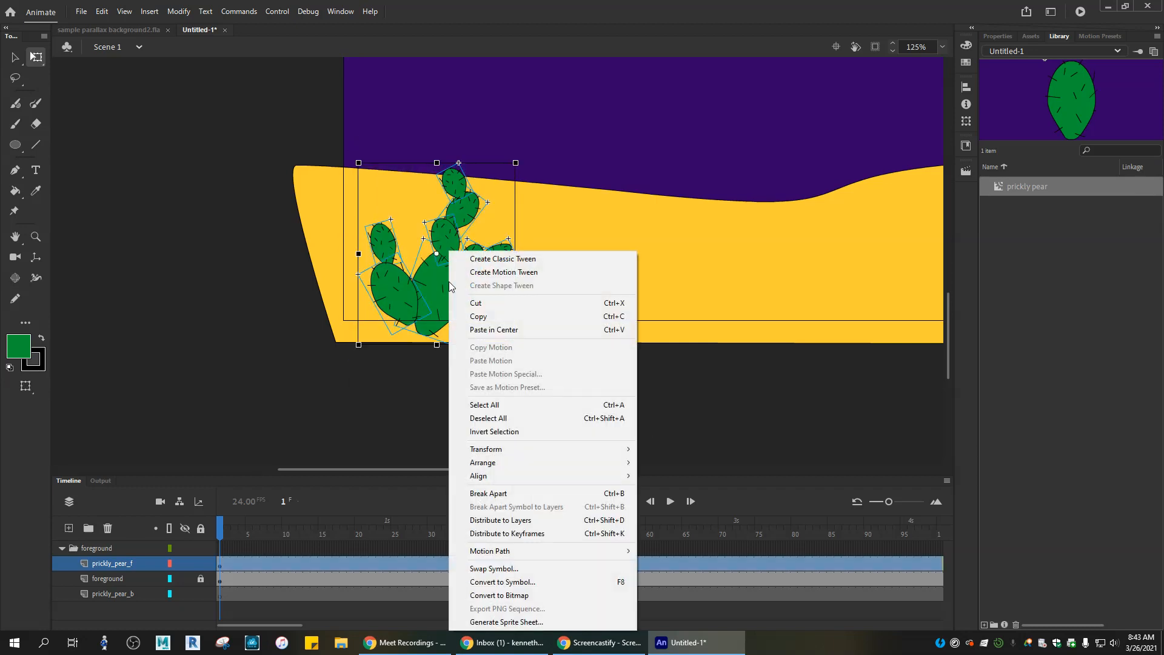
left_click(587, 581)
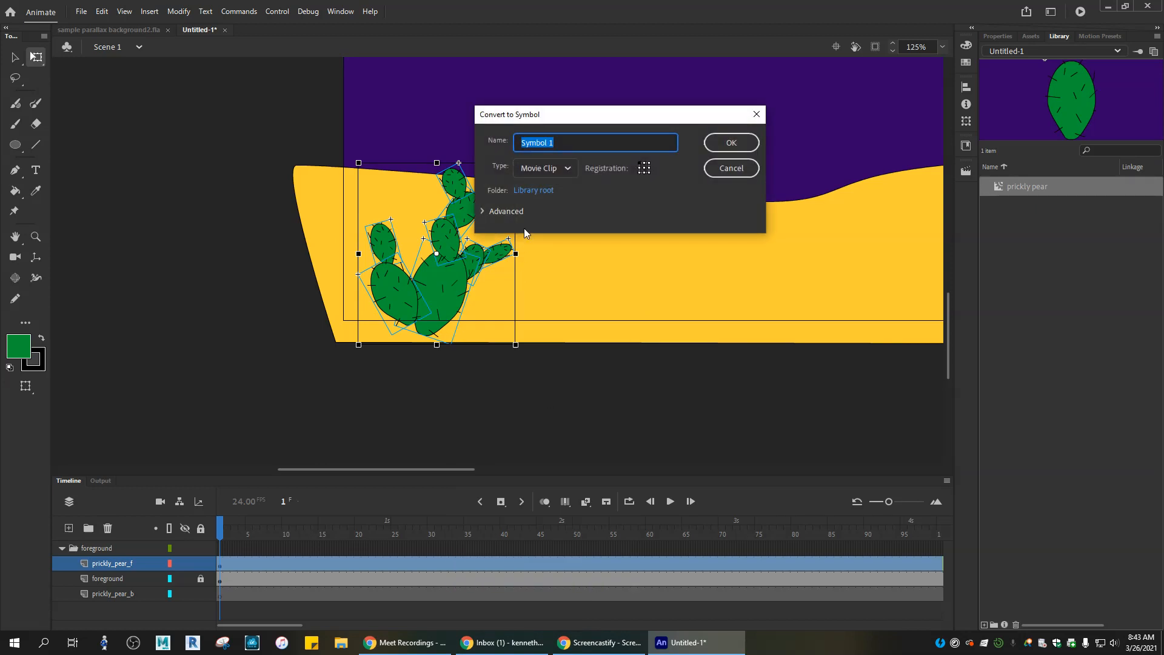
type("cactus plant")
left_click(732, 146)
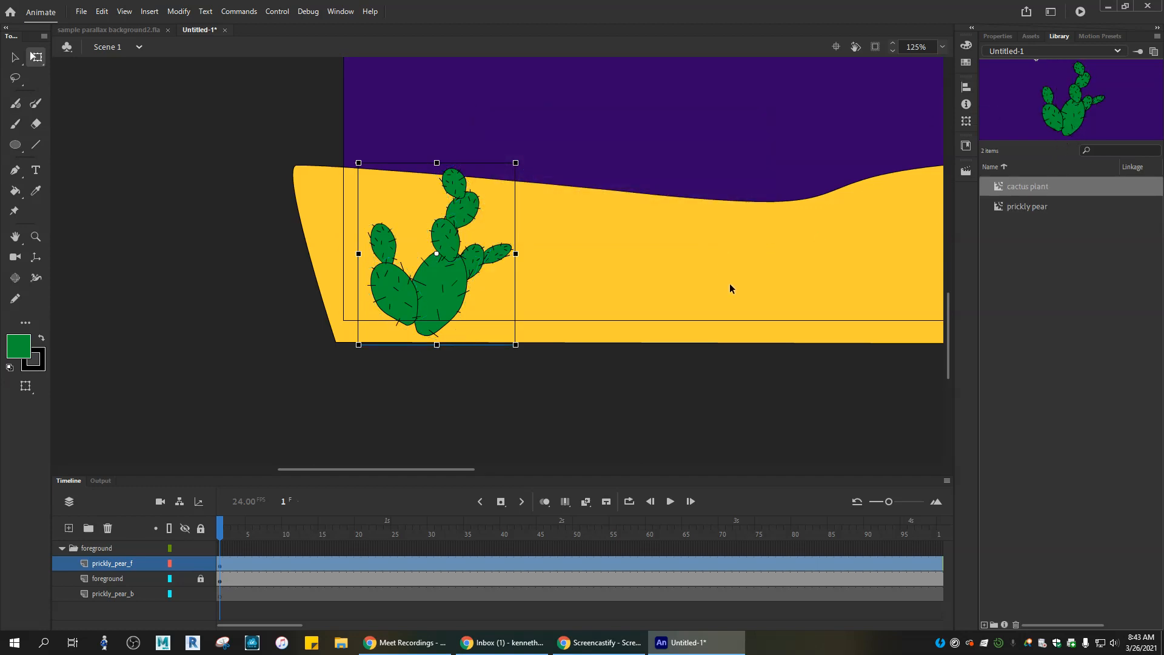
- Add a second cactus plant instance, shrink it, and set it on the slope of the sand hill near the middle of the stage
key("ctrl+minus")
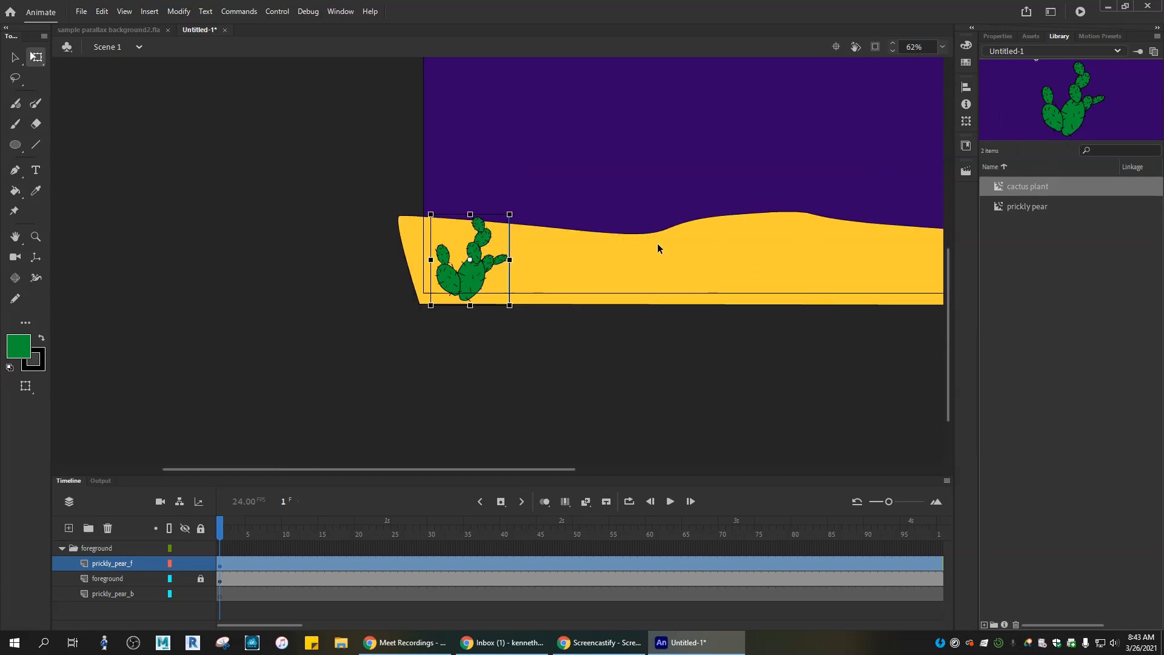
left_click_drag(738, 288, 530, 335)
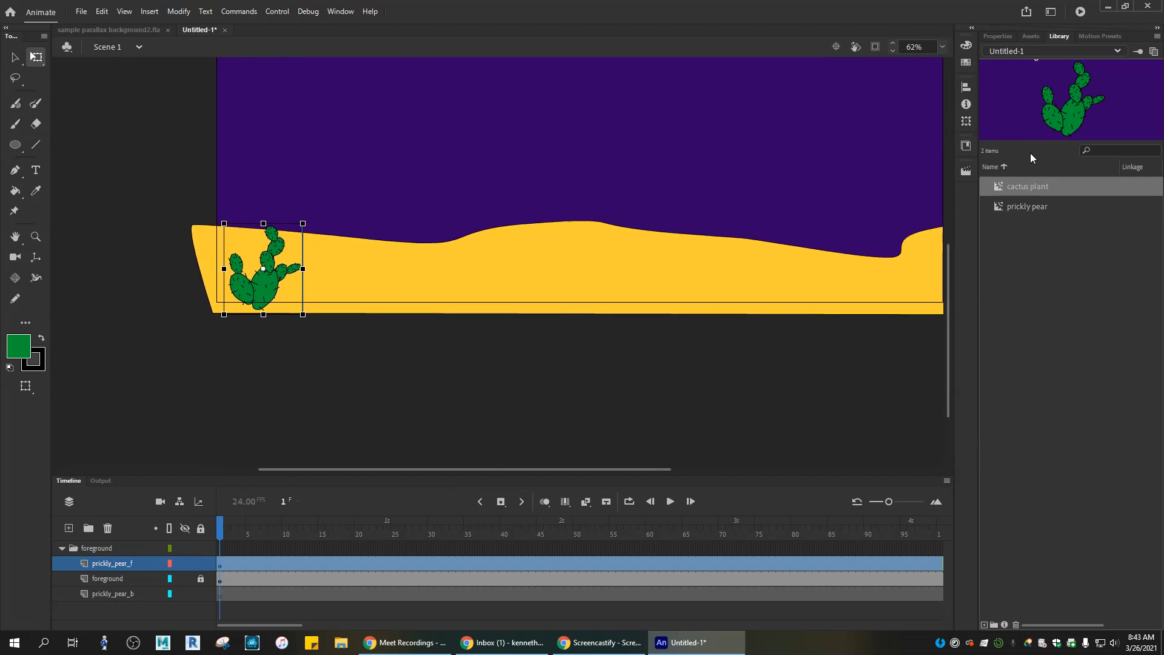
left_click_drag(1066, 121, 589, 224)
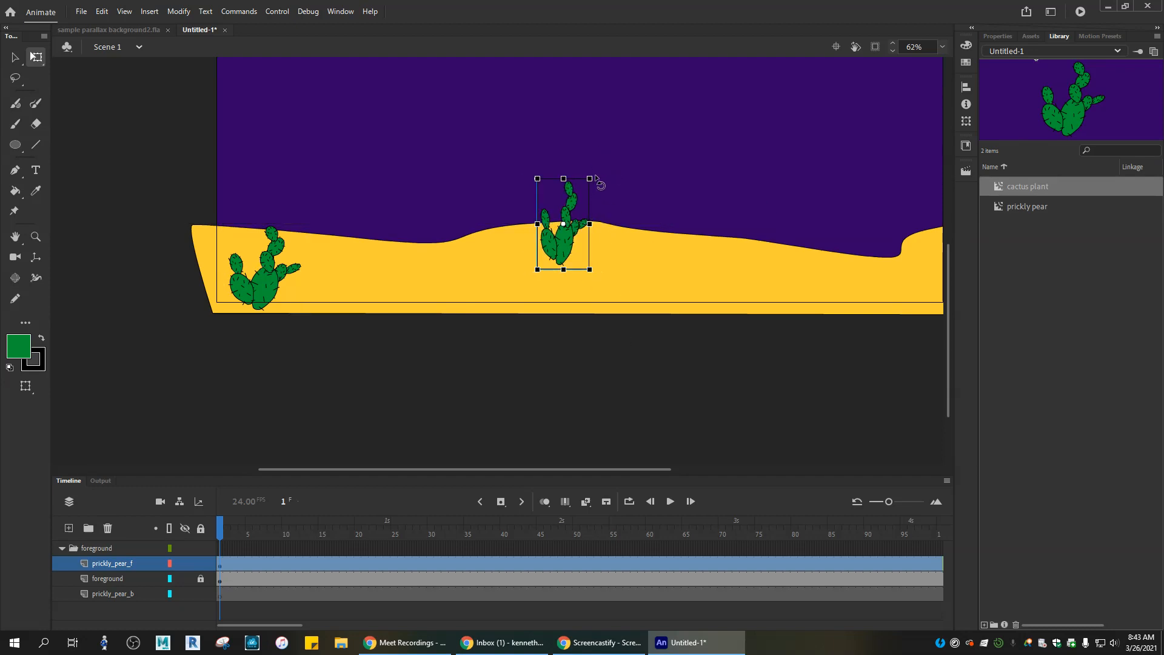
left_click_drag(589, 178, 536, 196)
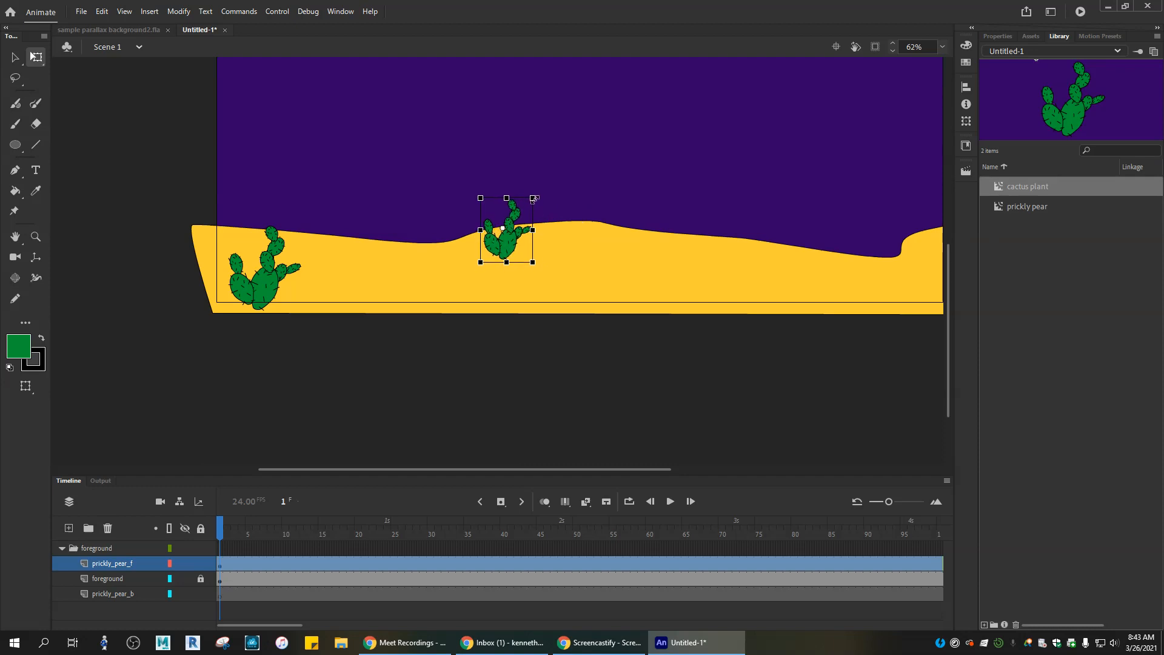
left_click_drag(523, 253, 533, 244)
- Add another cactus plant instance on the sand beyond the stage's right edge and enlarge it
left_click_drag(783, 418, 601, 403)
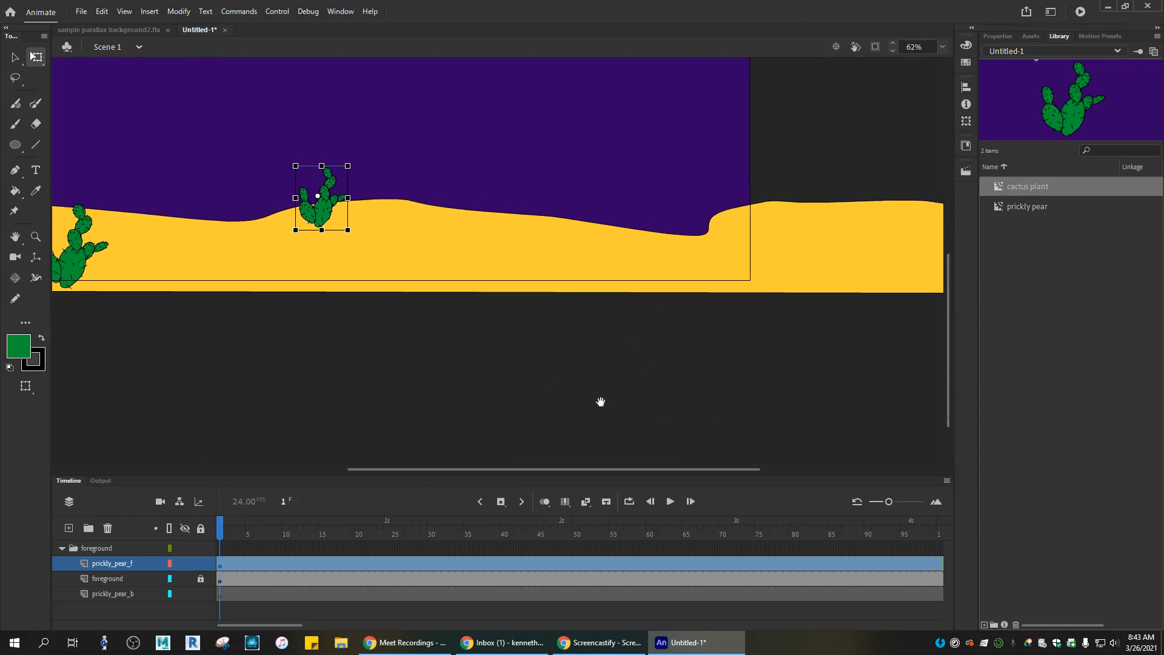
left_click_drag(1067, 114, 881, 279)
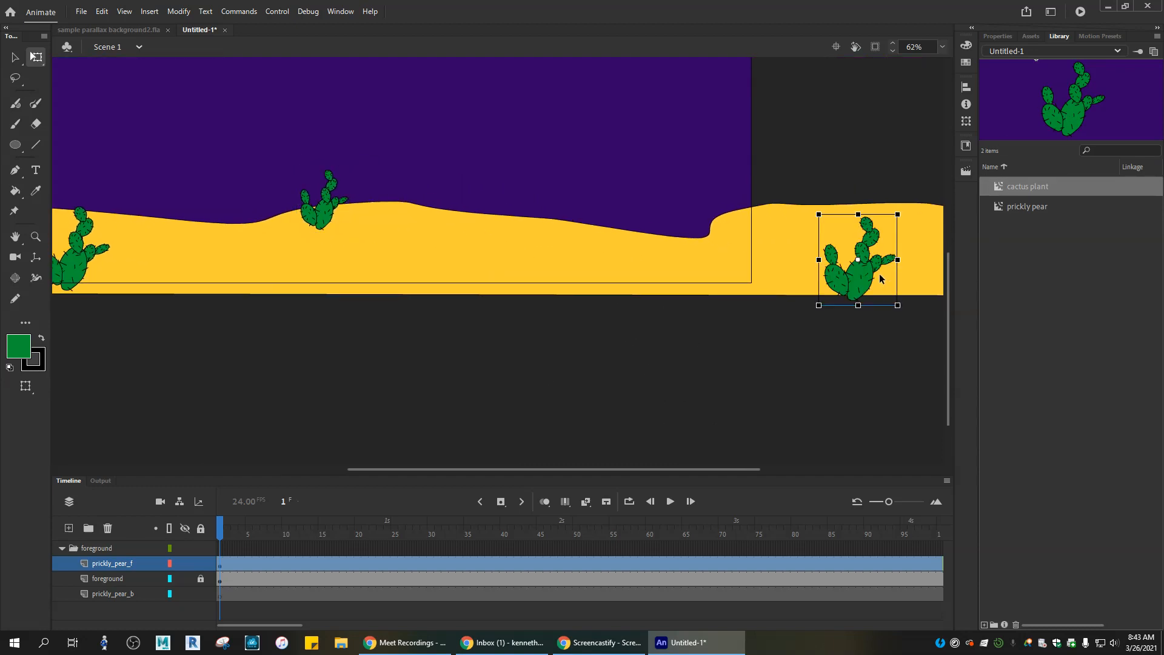
left_click_drag(818, 214, 786, 184)
left_click_drag(873, 304, 898, 283)
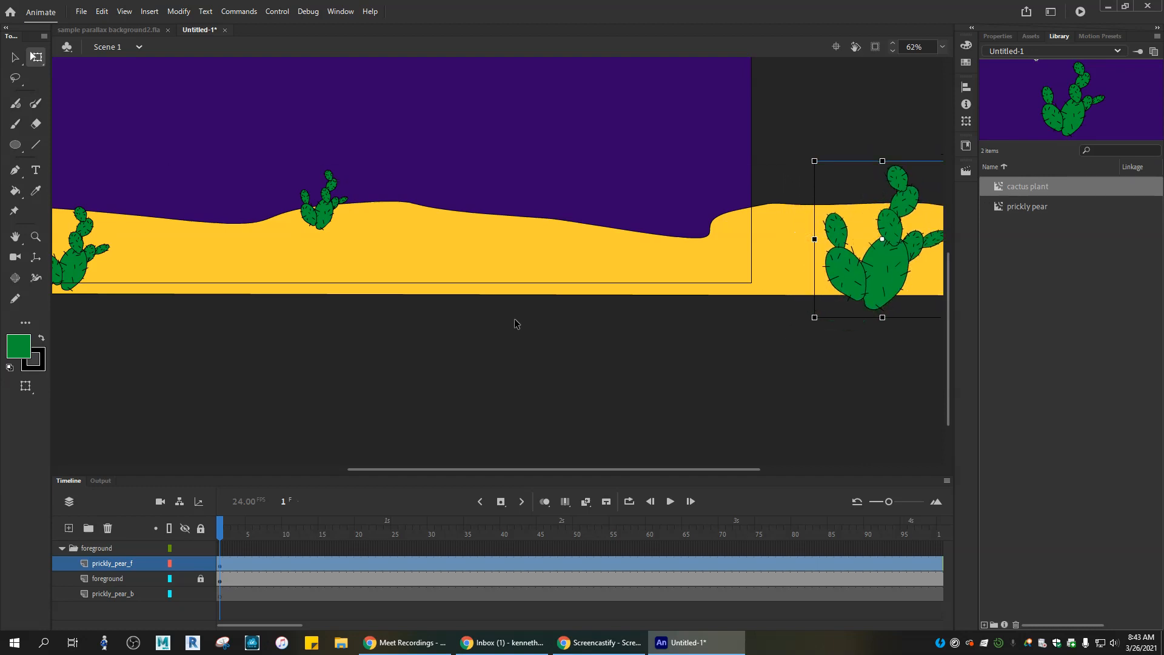
- On the prickly_pear_b layer, add a cactus plant instance, shrink it, and tuck it behind the sand dip near the stage's right edge
left_click(115, 593)
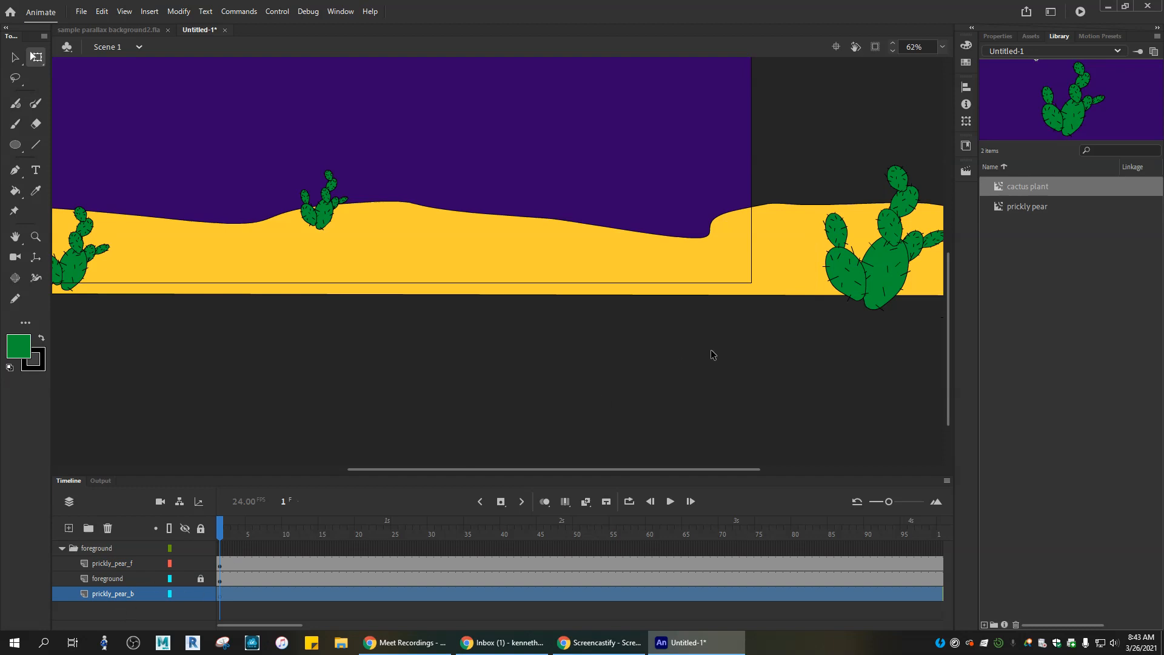
left_click_drag(553, 198, 699, 224)
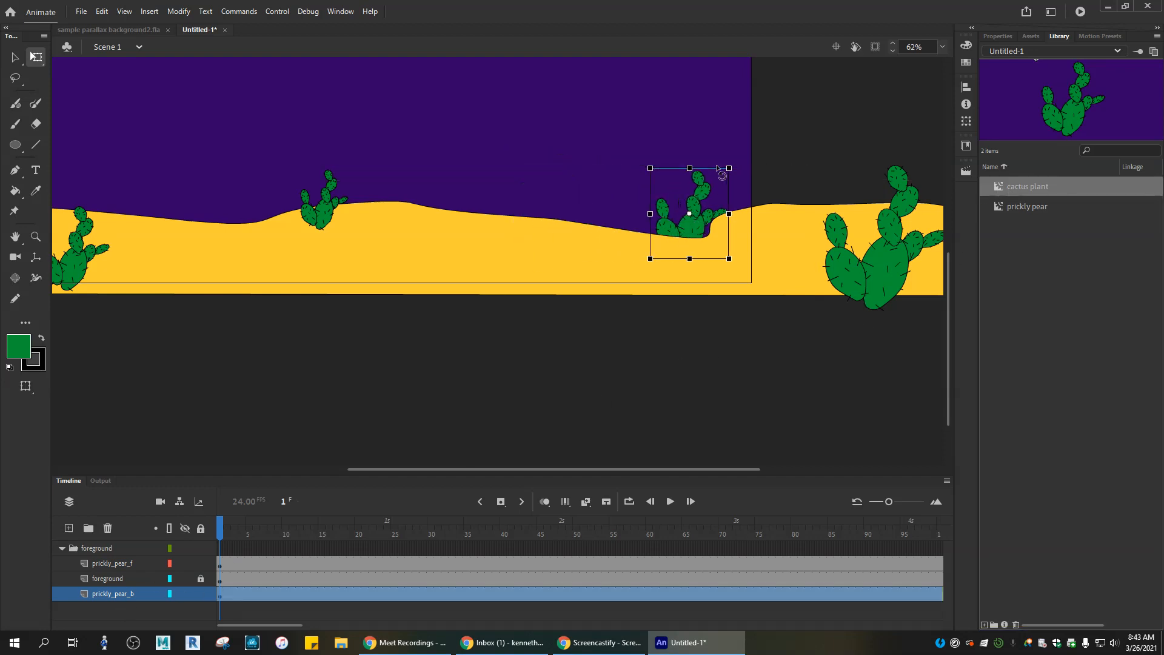
left_click_drag(729, 168, 713, 186)
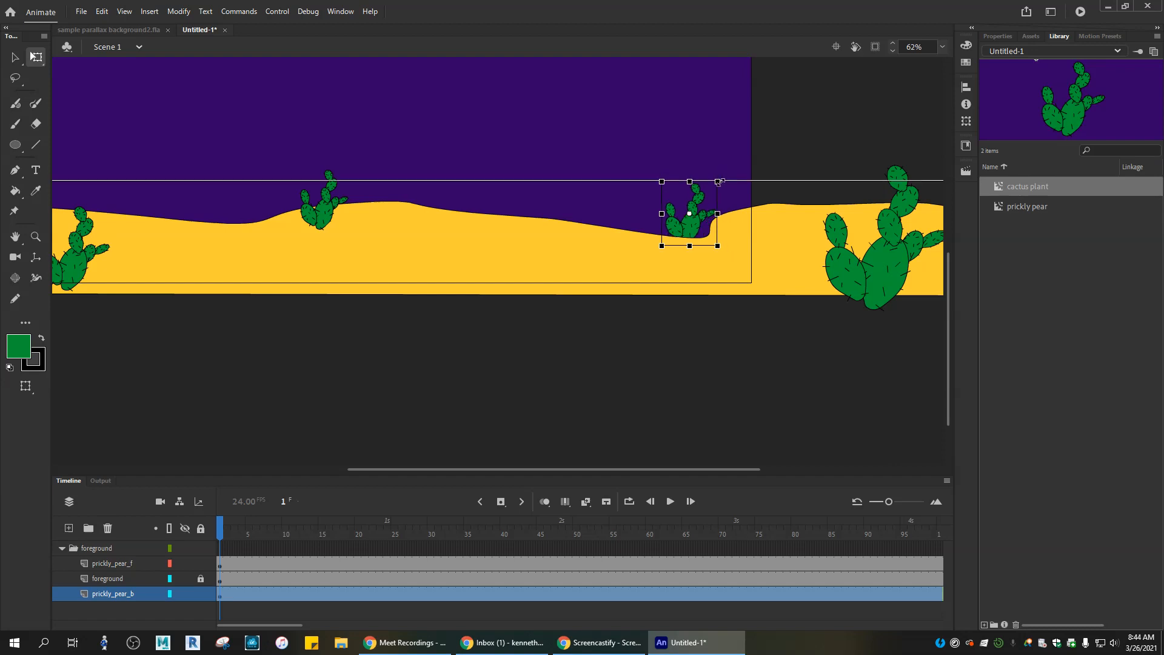
left_click_drag(692, 235, 708, 231)
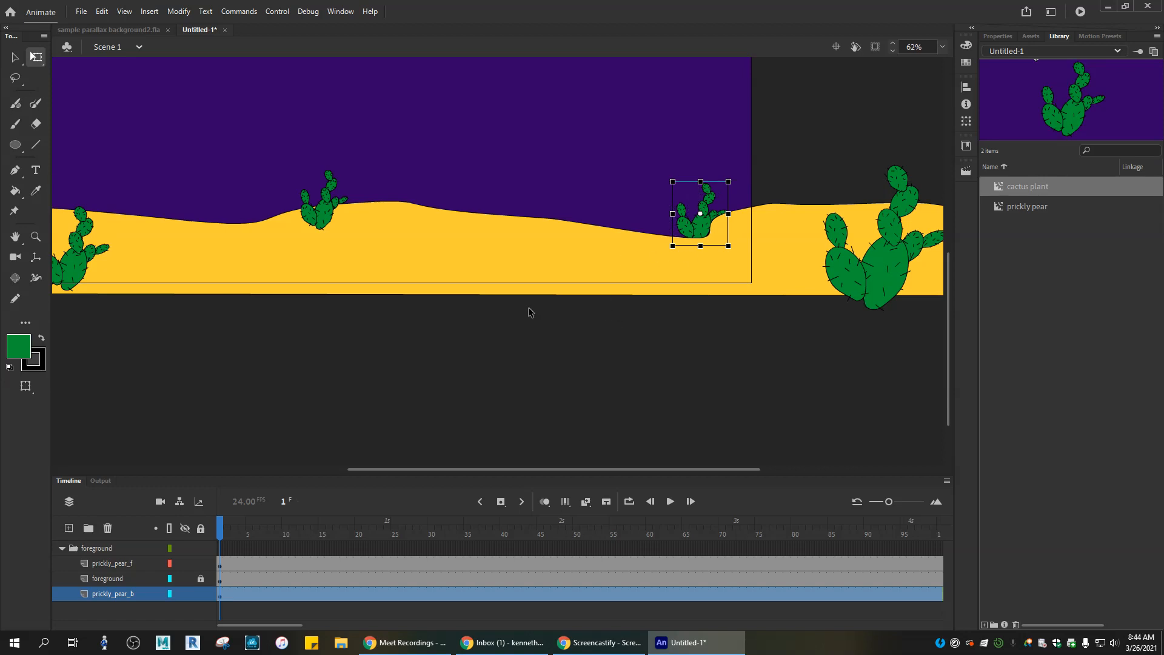
- Copy the small cactus behind the dip and place the duplicate behind the hill at the far right of the ground
scroll(602, 363, "down", 3)
scroll(602, 364, "up", 4)
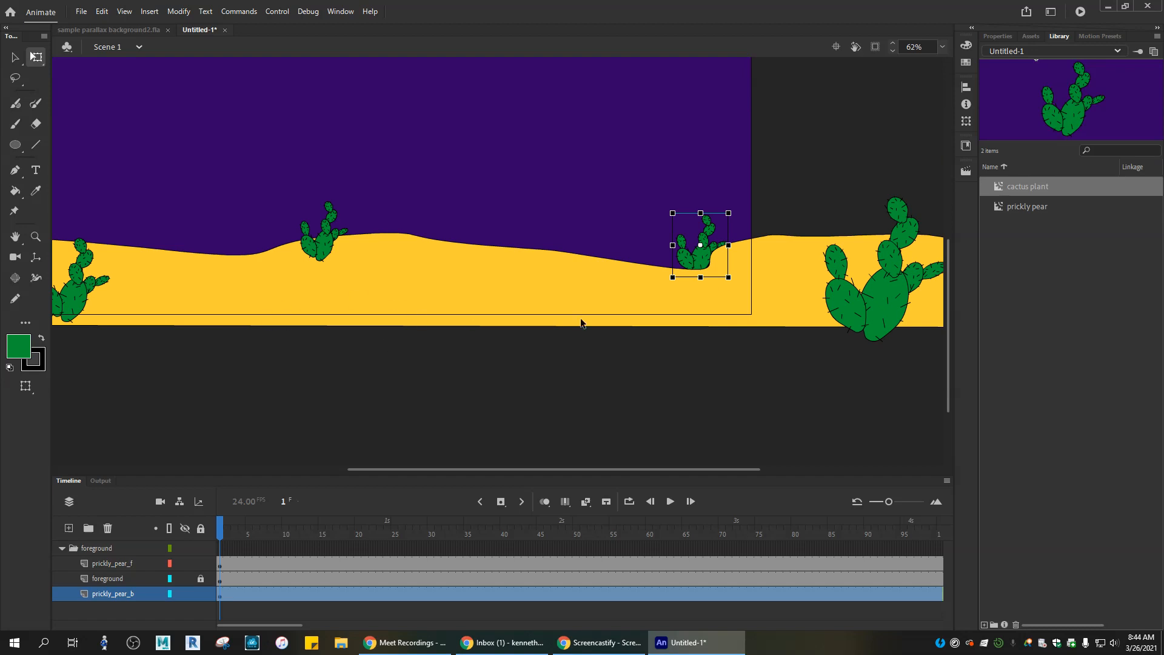
key("ctrl+minus")
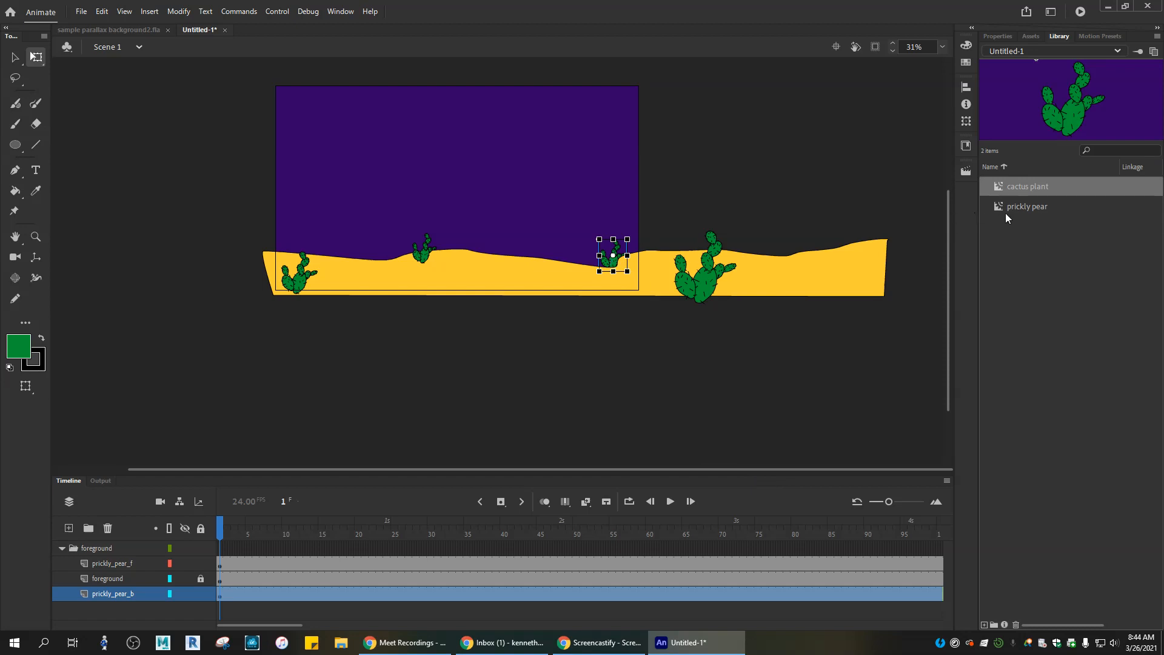
right_click(616, 262)
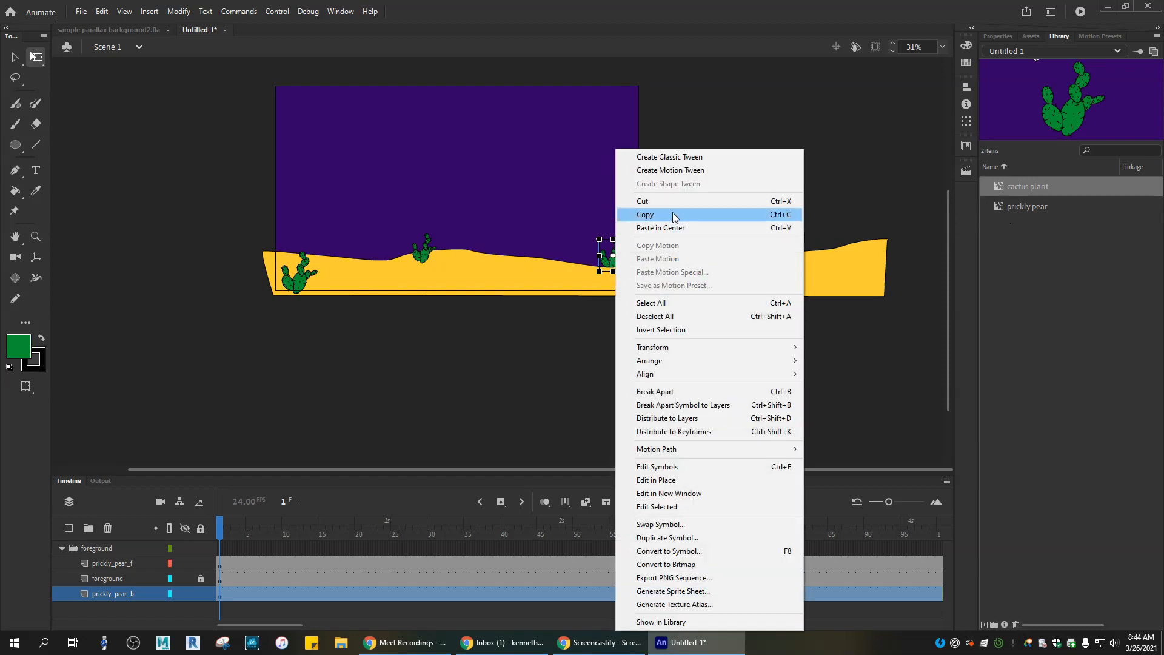
left_click(674, 215)
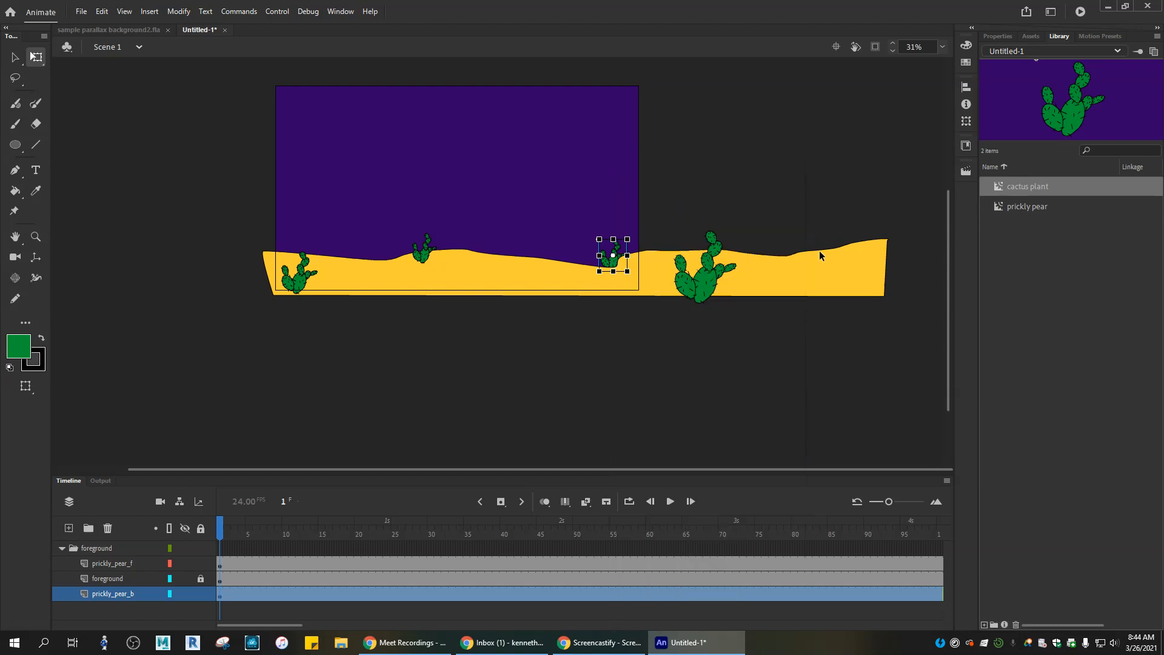
key("ctrl+v")
left_click_drag(513, 273, 851, 247)
left_click(584, 424)
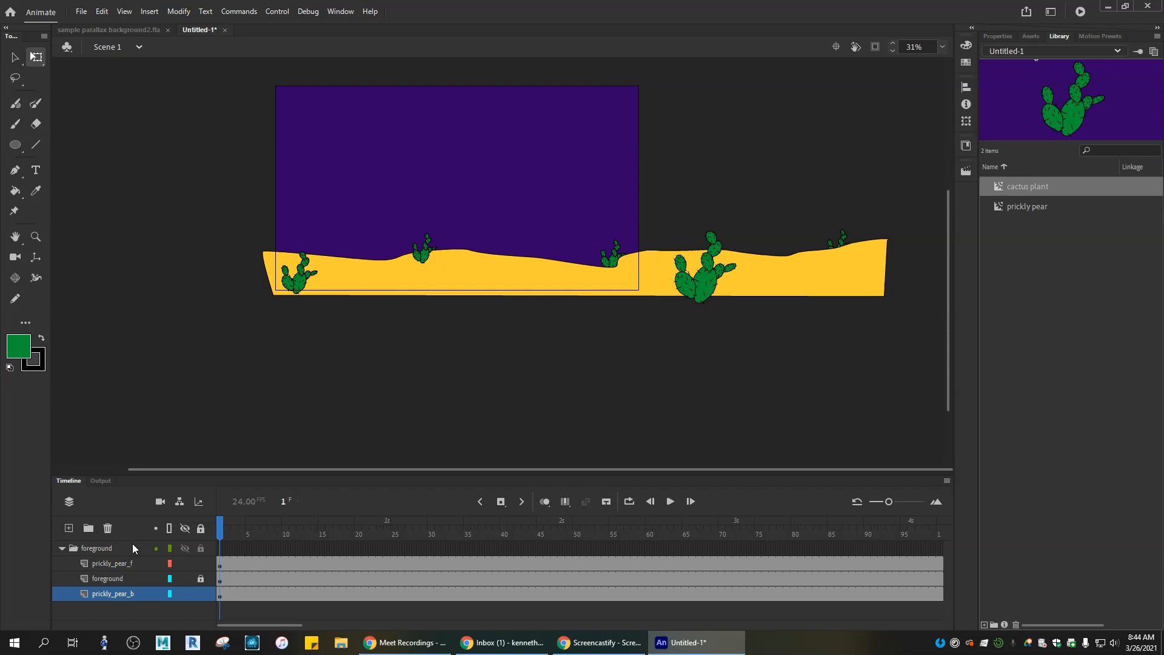
- Unlock the foreground layer, select the ground together with all the cacti, and group them
left_click_drag(195, 207, 904, 314)
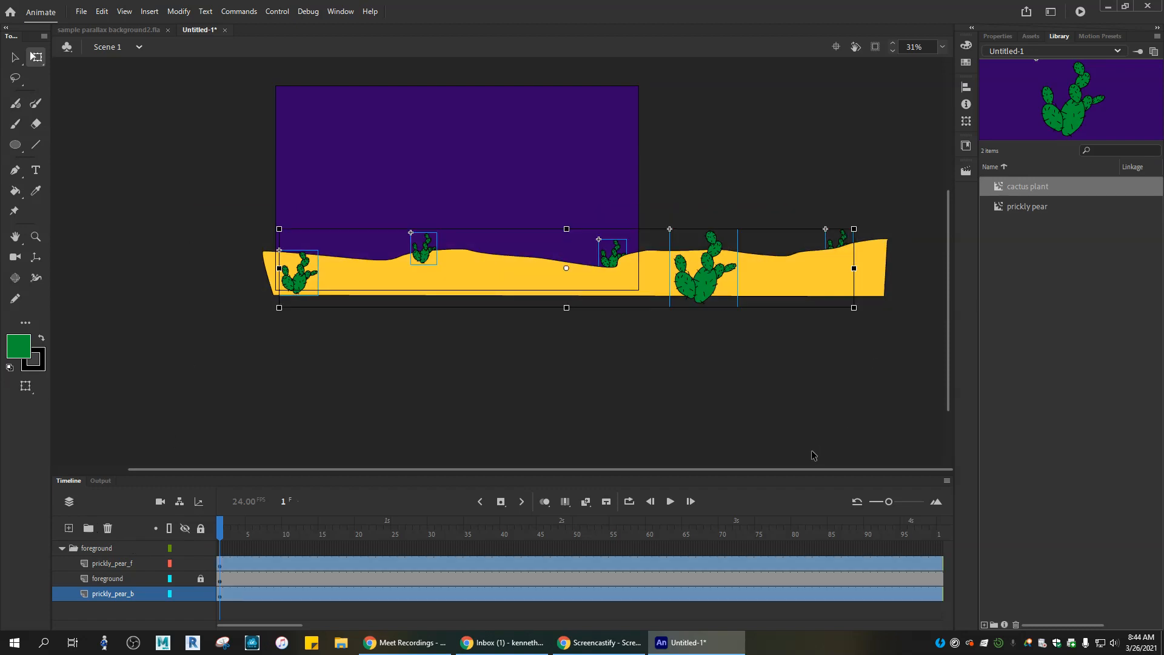
left_click(201, 579)
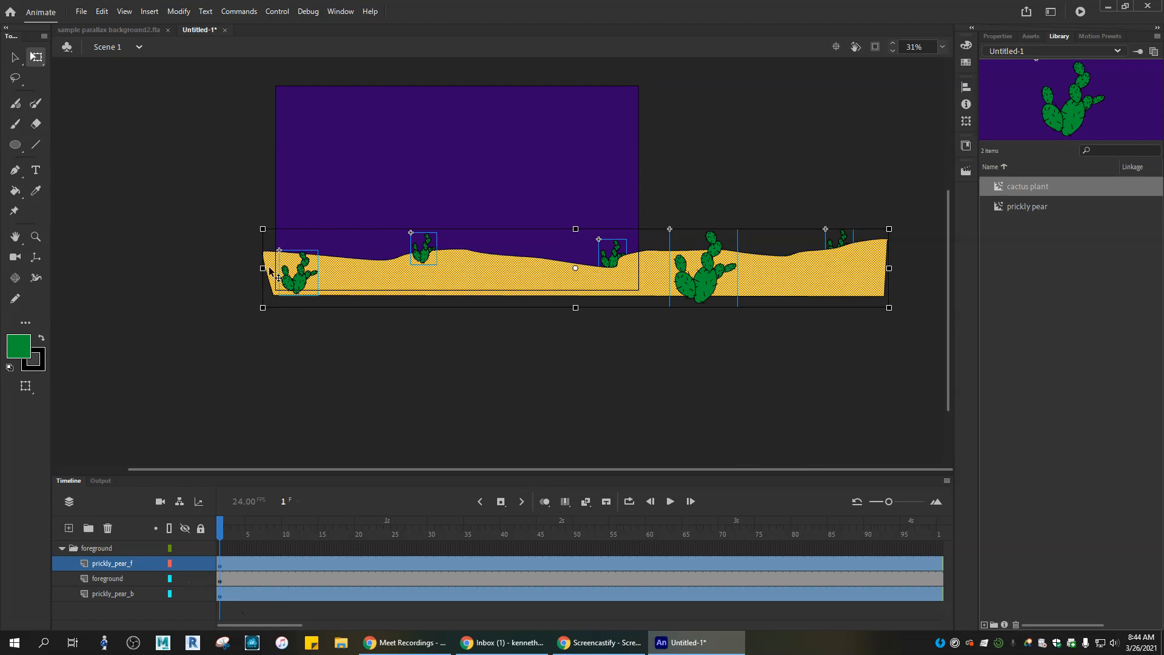
left_click_drag(220, 190, 909, 363)
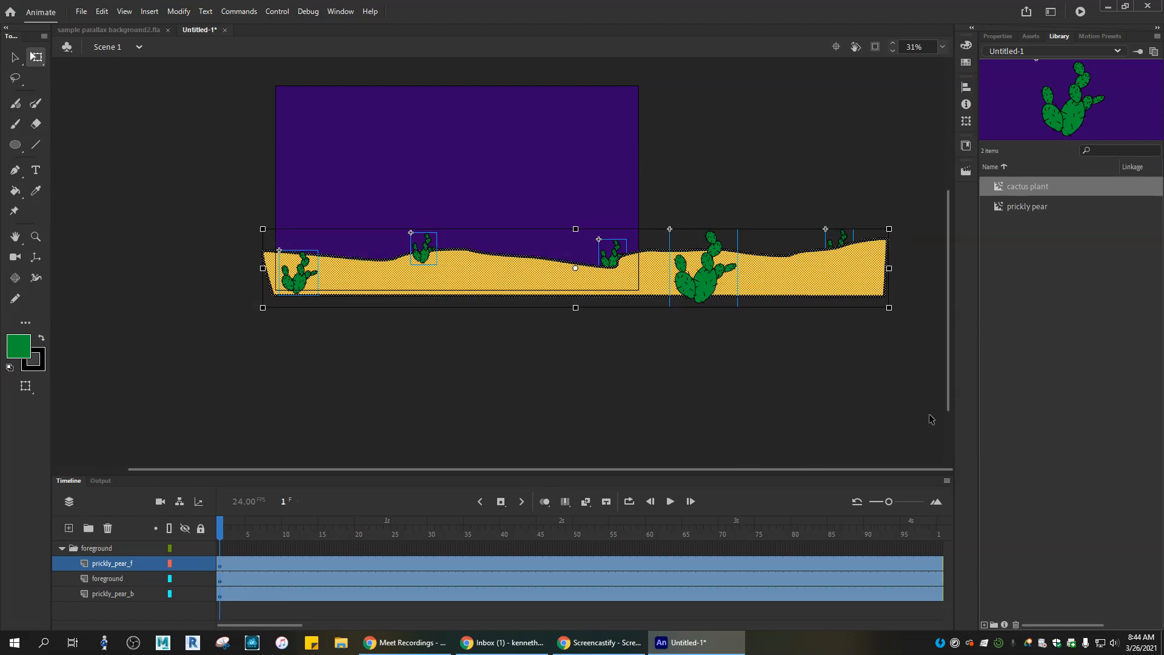
left_click(178, 11)
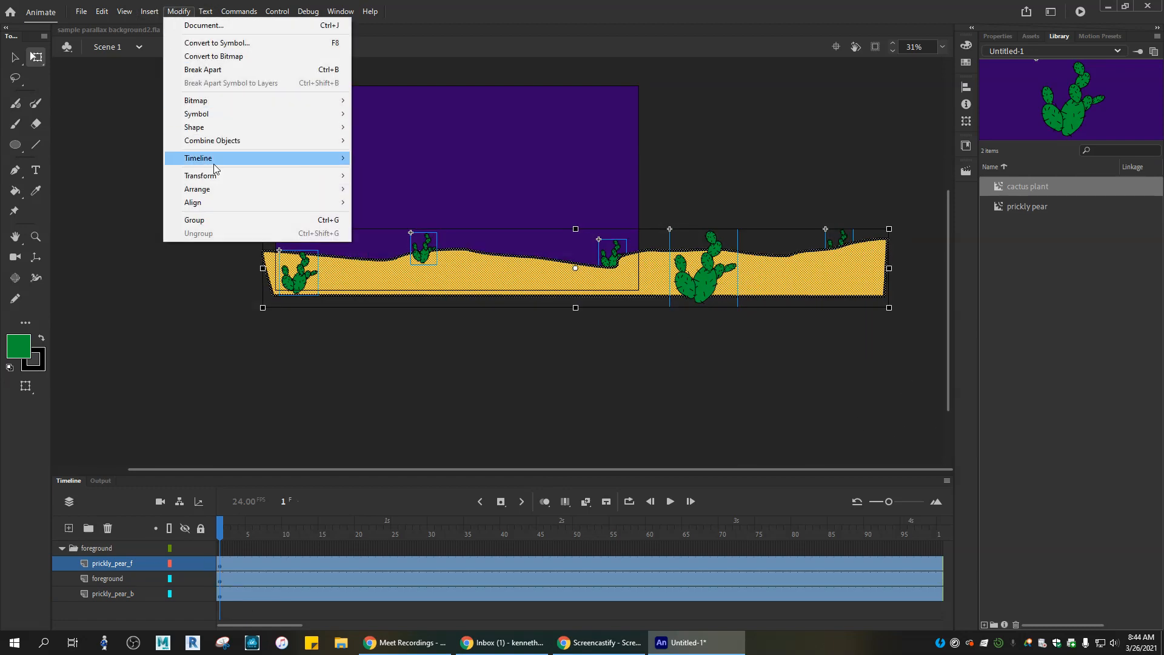
left_click(235, 223)
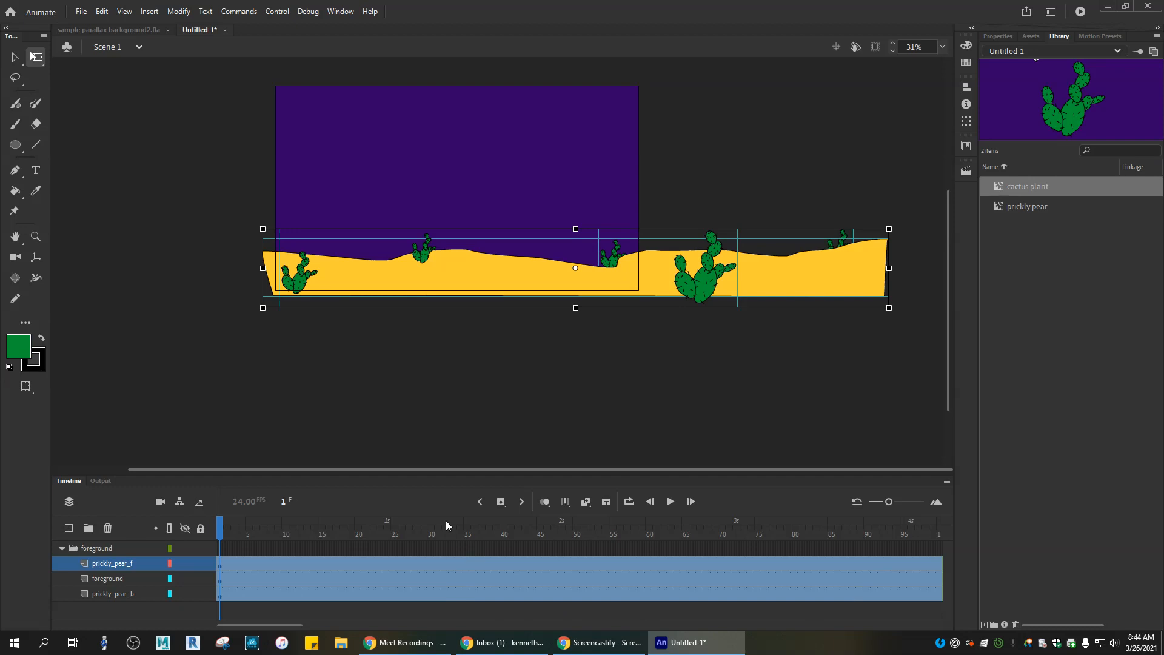
- At frame 240, select the ground and cacti across all three foreground layers and try to create a motion tween for them together
left_click_drag(223, 526, 686, 564)
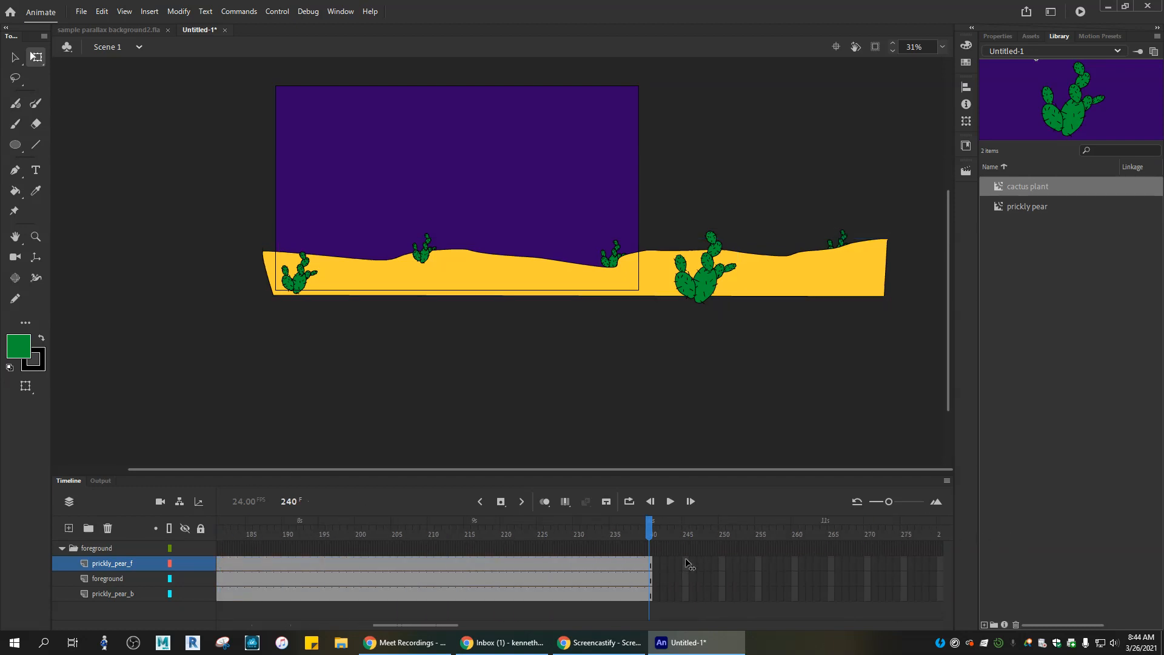
left_click(651, 566)
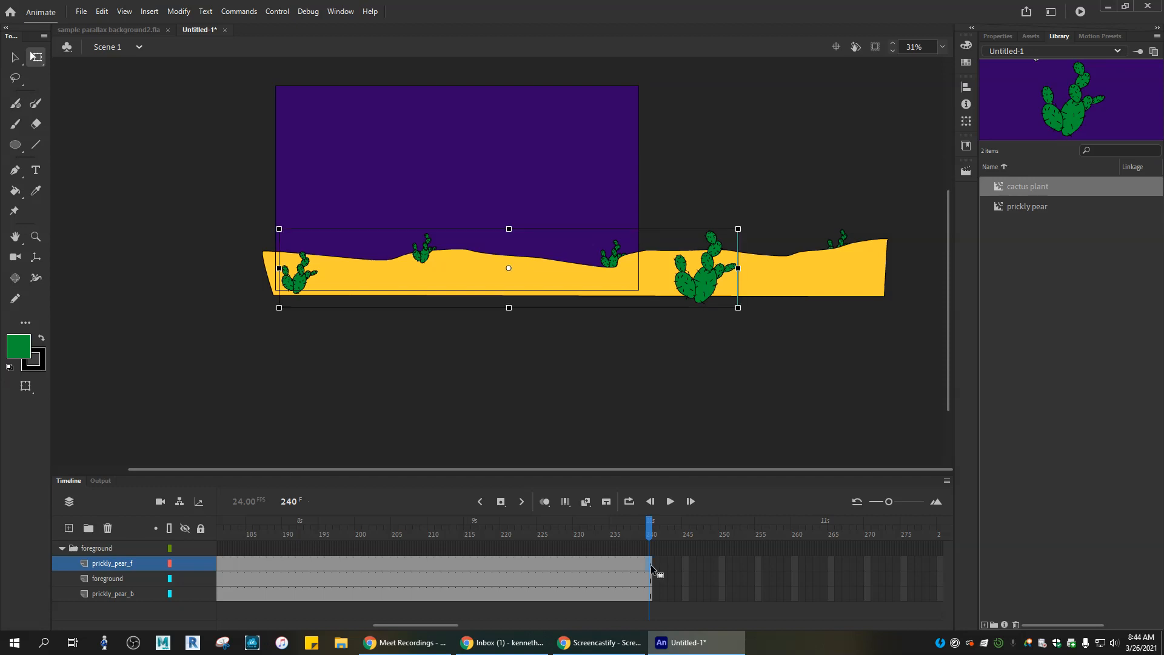
left_click(650, 596)
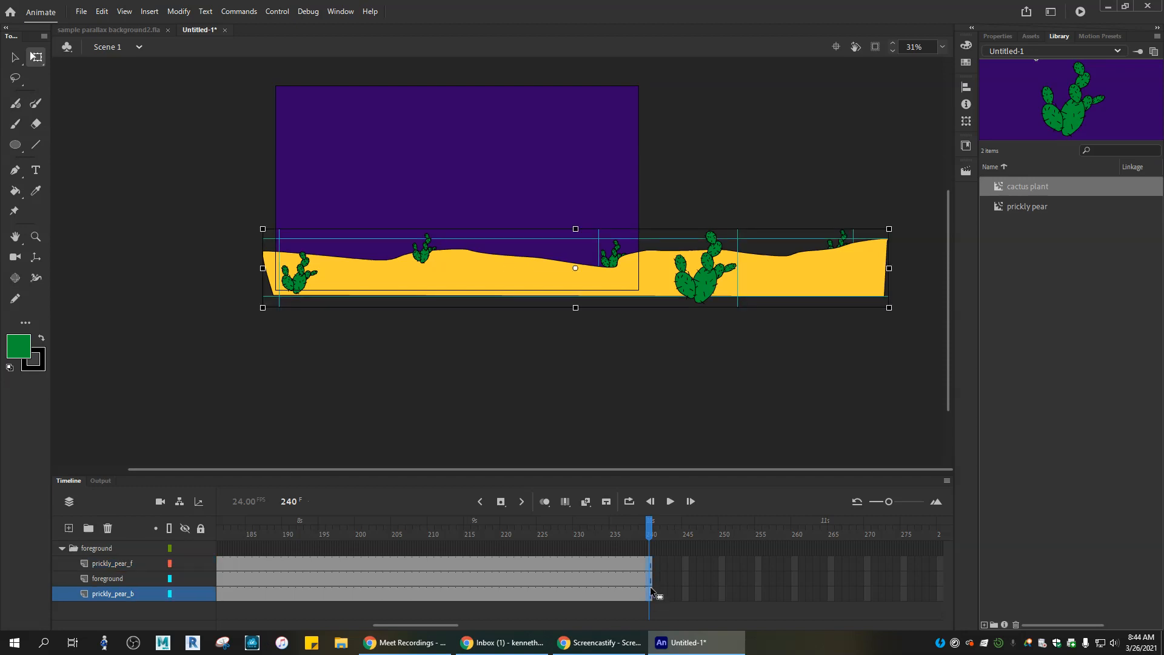
right_click(635, 278)
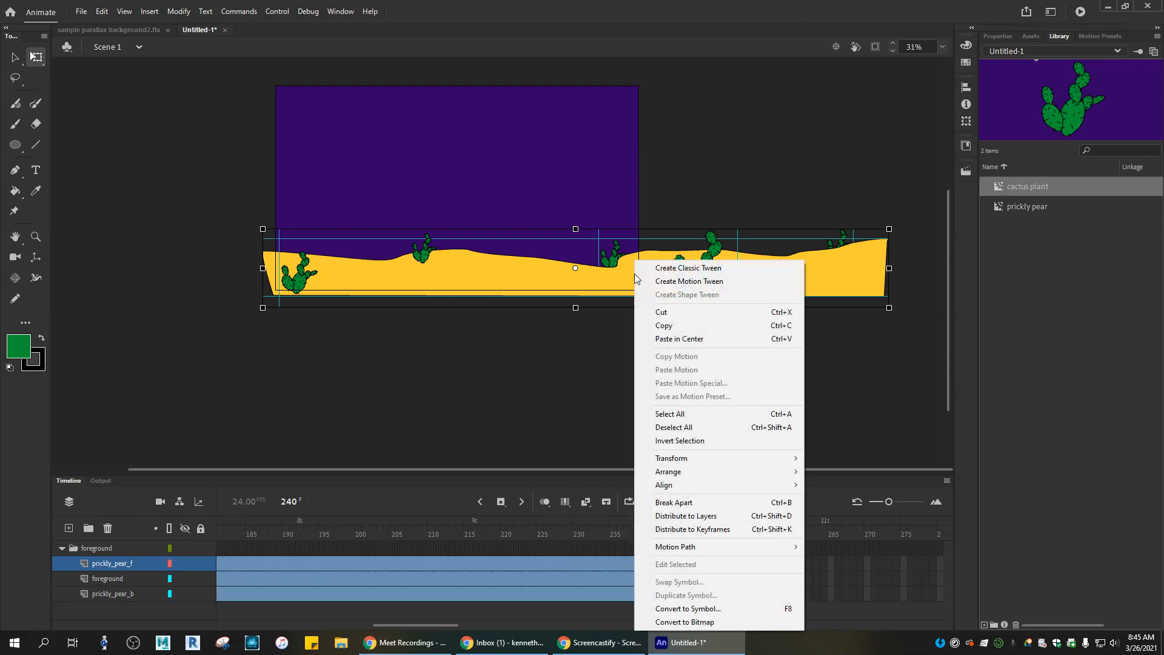
left_click(681, 282)
left_click(699, 348)
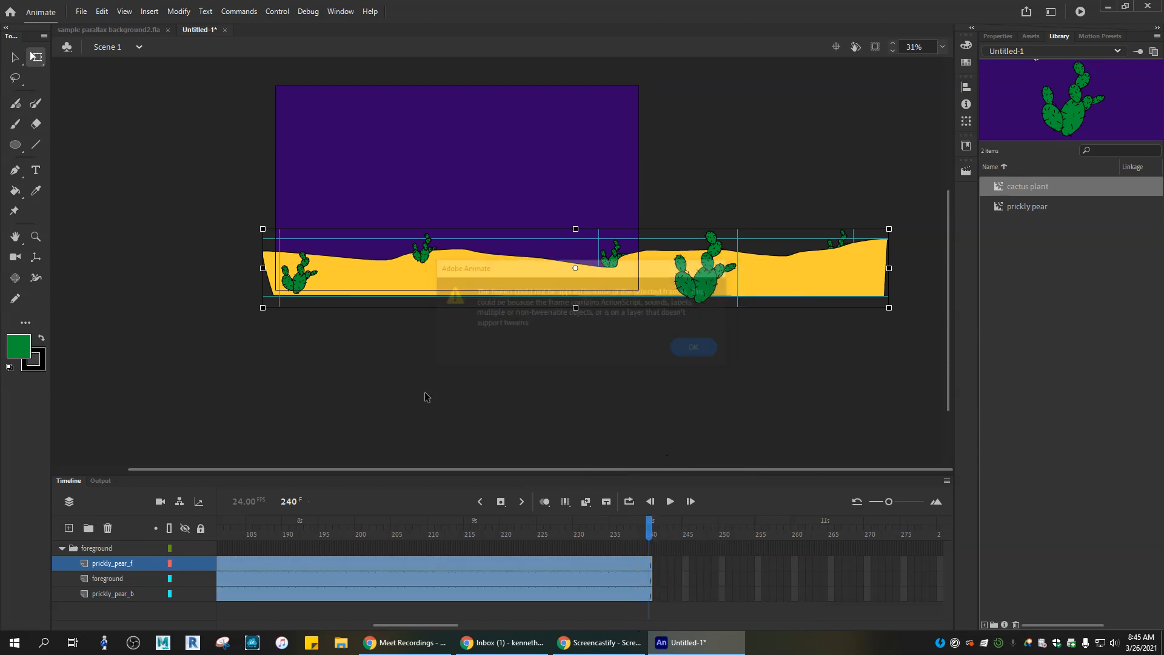
- Create a motion tween on the foreground layer's ground alone, converting it to a symbol
left_click(110, 579)
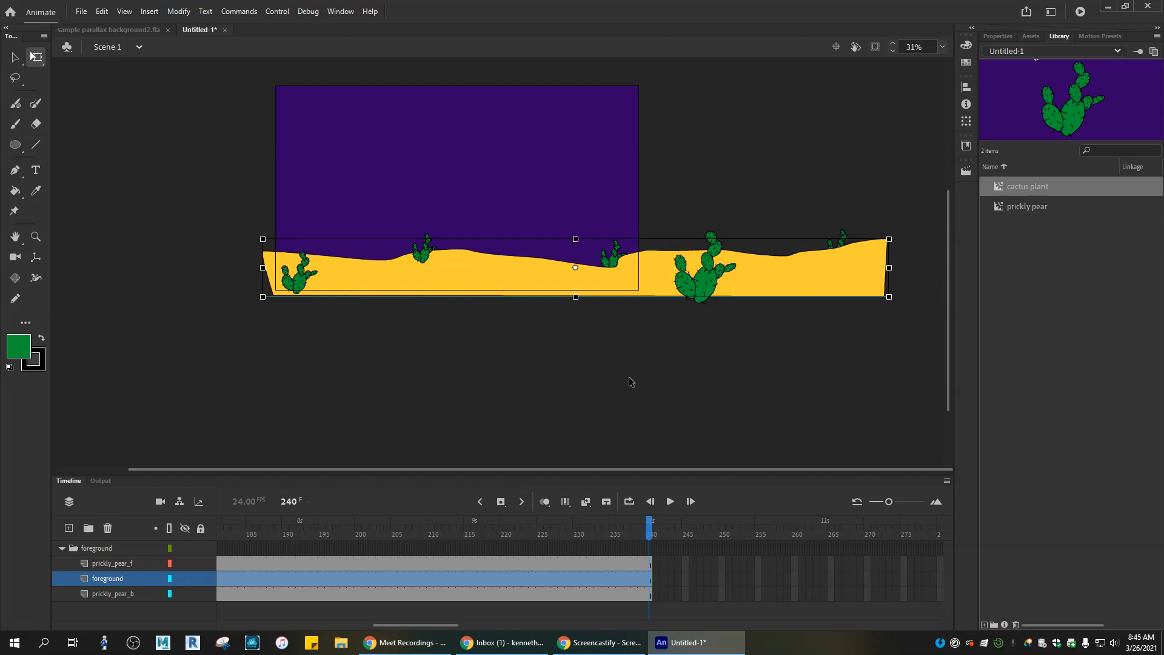
right_click(637, 283)
left_click(673, 285)
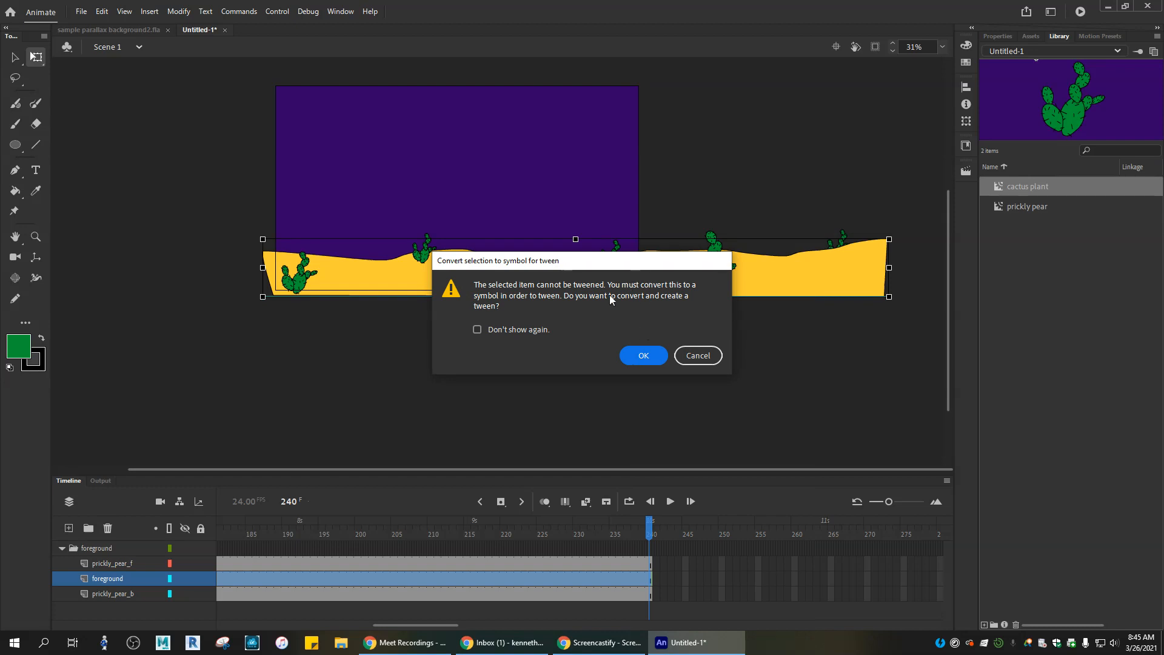
left_click(639, 358)
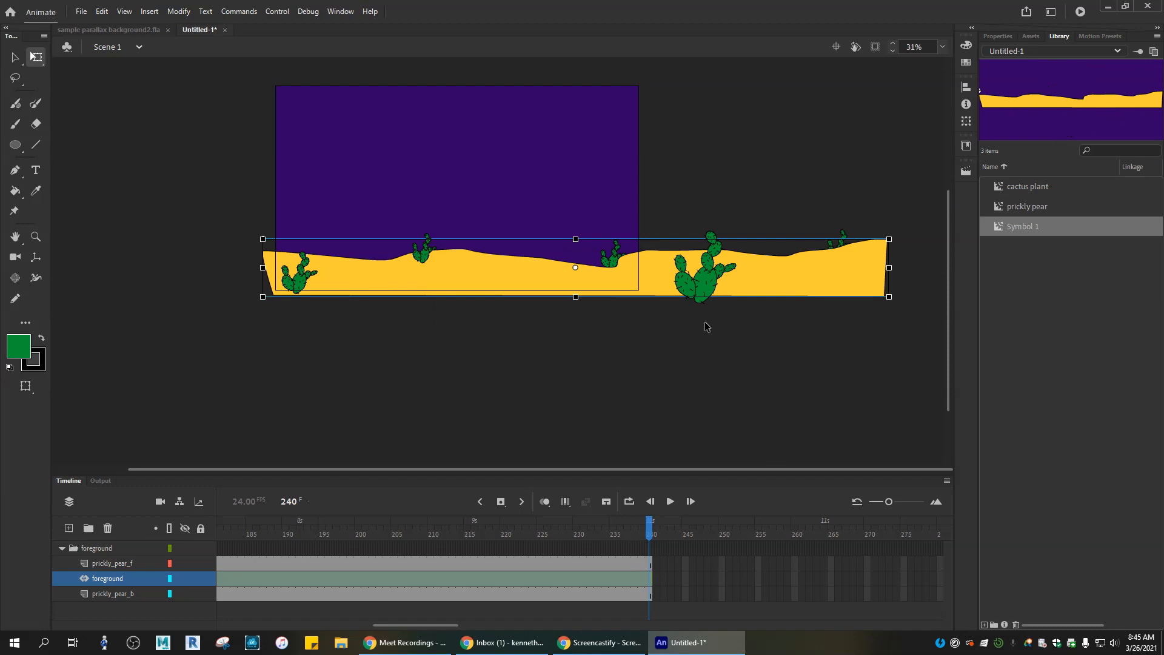
mouse_move(796, 279)
left_mouse_down()
mouse_move(757, 277)
mouse_move(789, 277)
left_mouse_up()
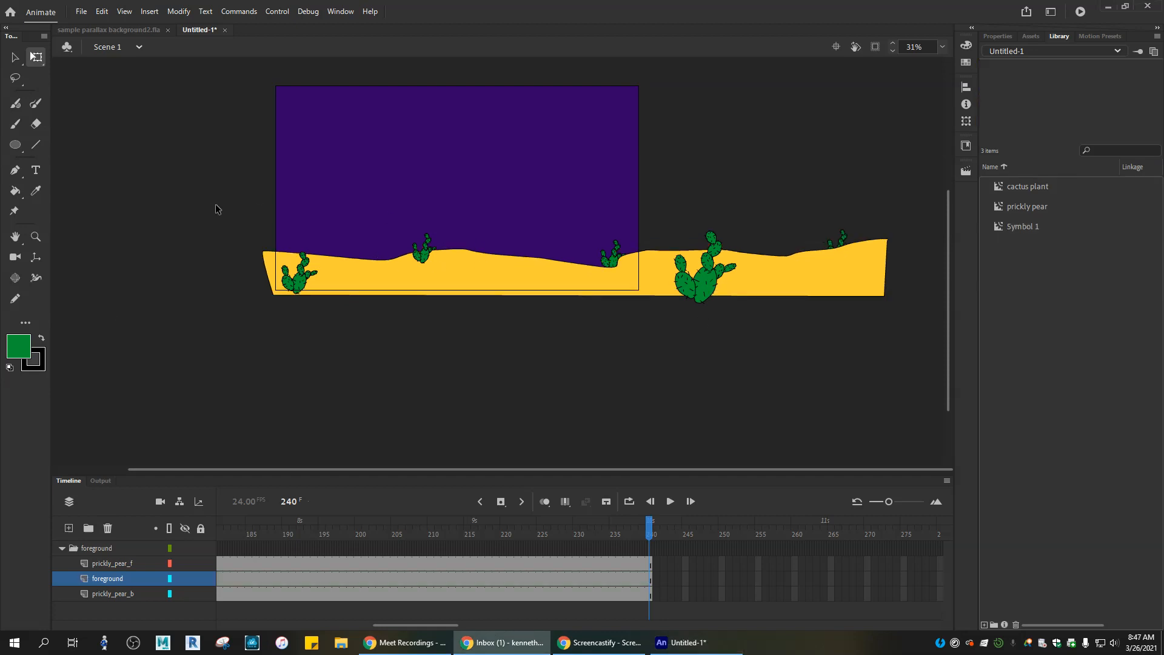
- Select the ground with all the cacti and convert them to a Movie Clip symbol named "foreground with cactus"
left_click_drag(208, 200, 910, 345)
right_click(794, 262)
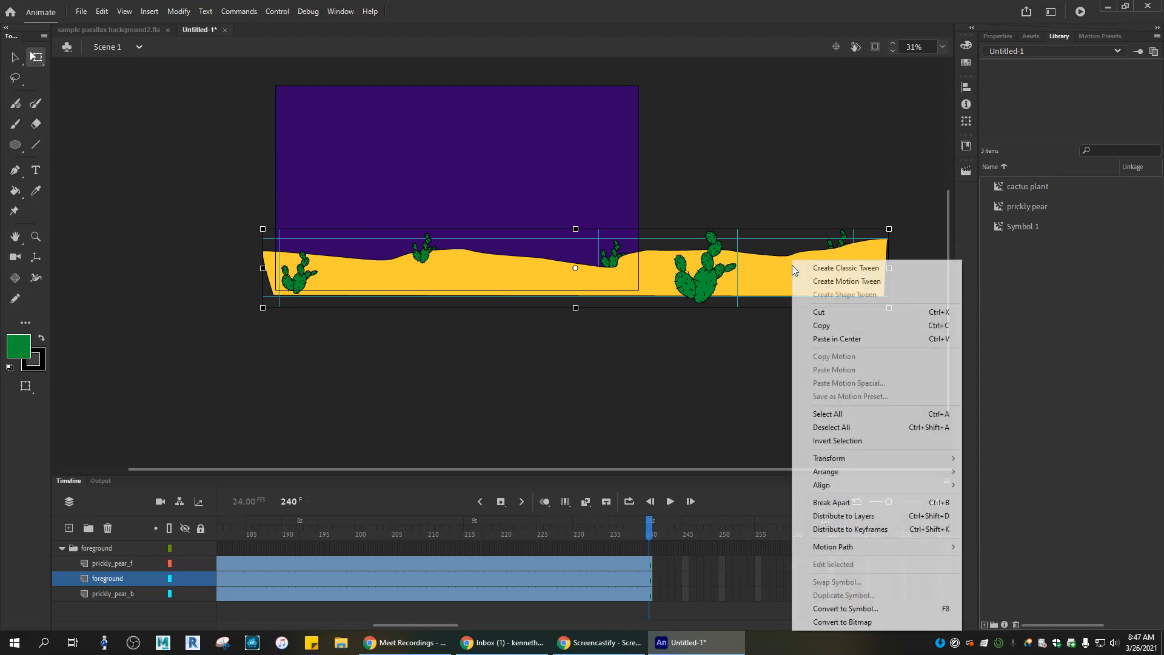
left_click(860, 608)
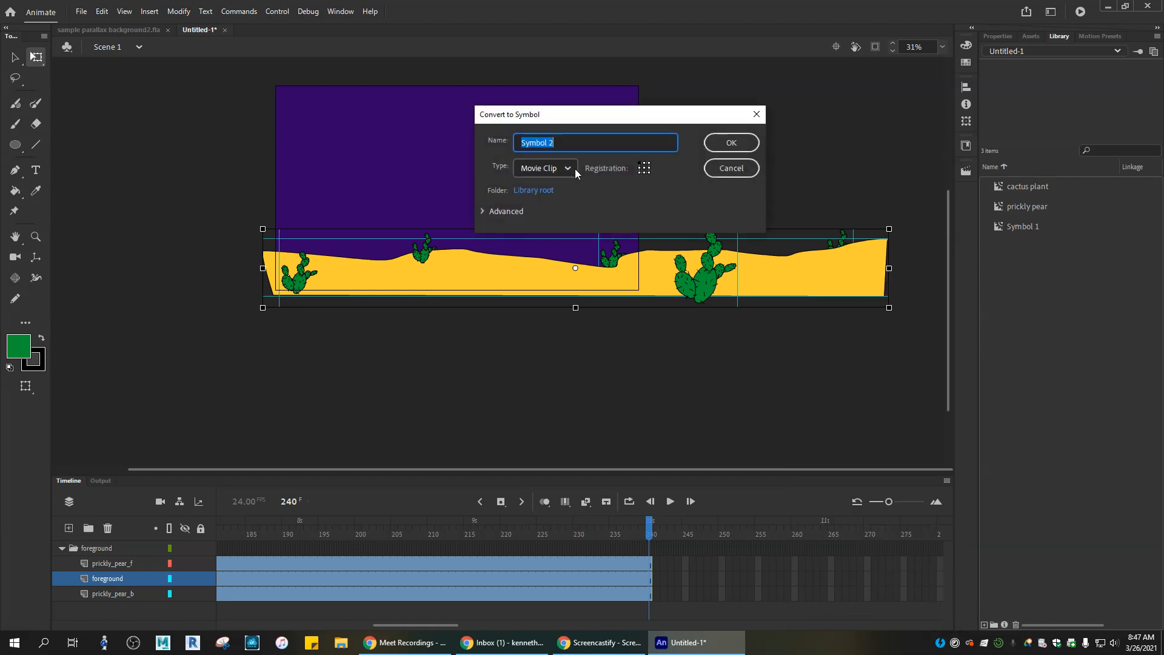
type("fore")
key("Left")
key("Left")
key("Left")
key("Left")
key("Left")
key("Left")
type("h")
left_click(748, 148)
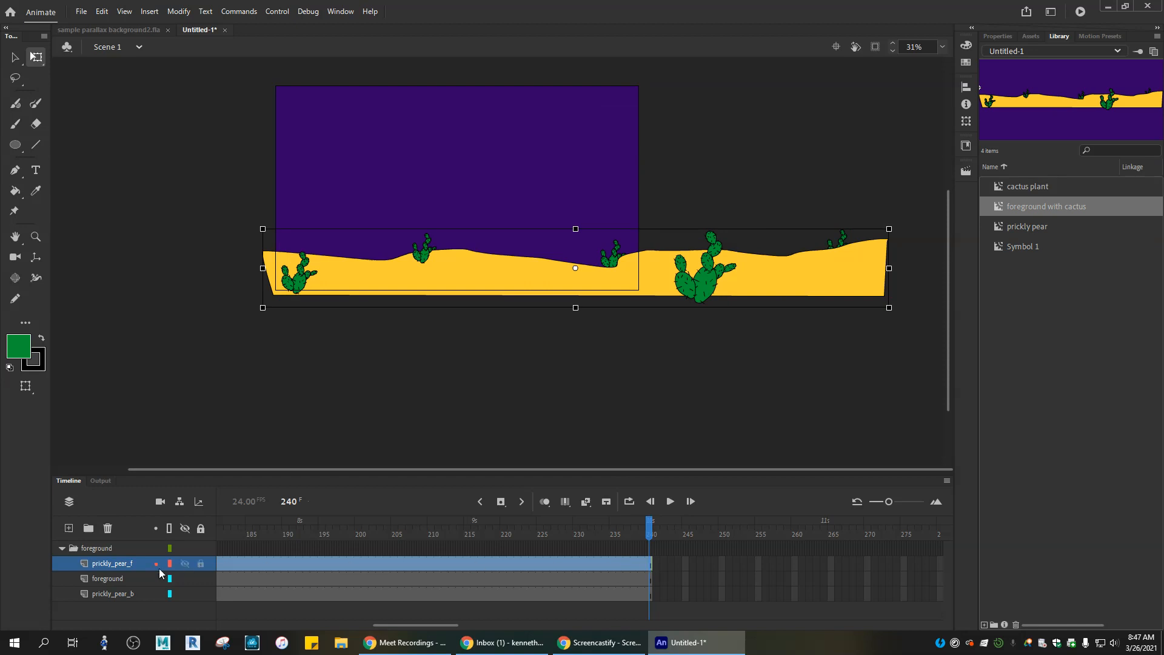
- Create a motion tween on prickly_pear_f, slide the ground left at frame 240 until its right end meets the stage's right edge, and return to frame 1
right_click(650, 569)
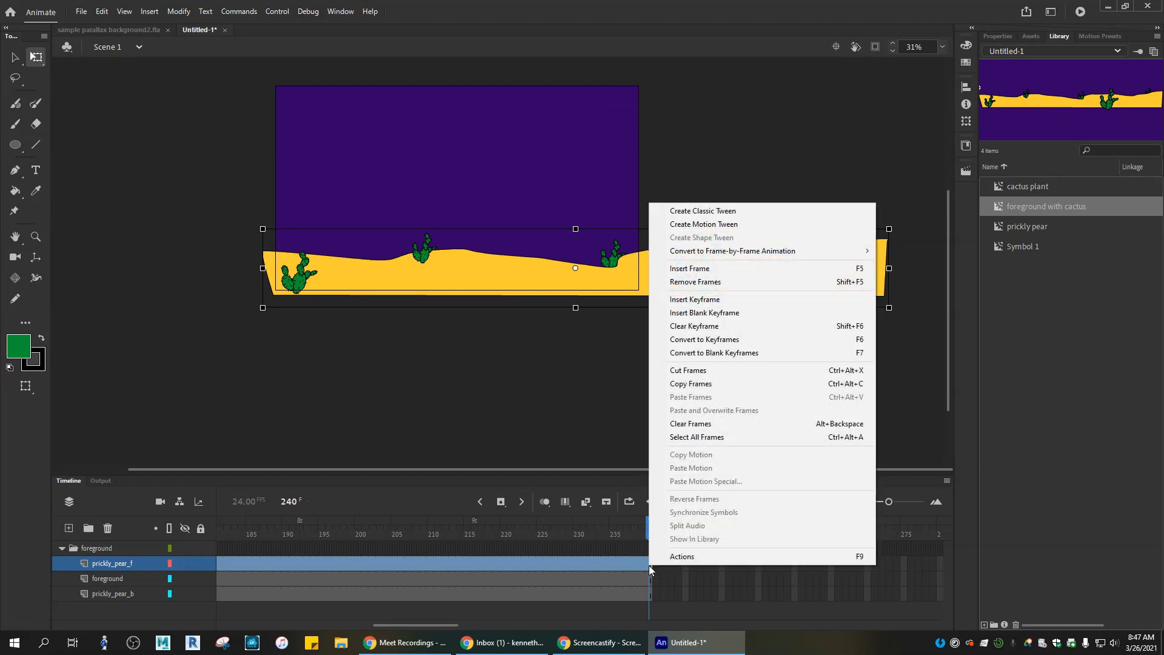
left_click(706, 224)
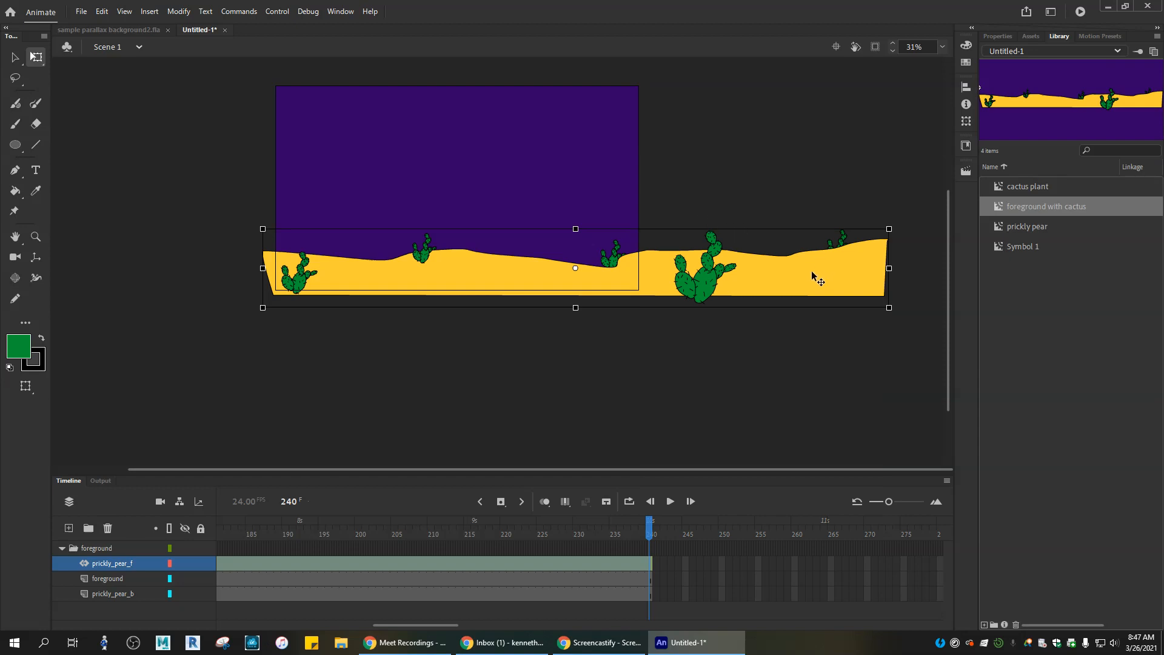
left_click_drag(834, 286, 587, 283)
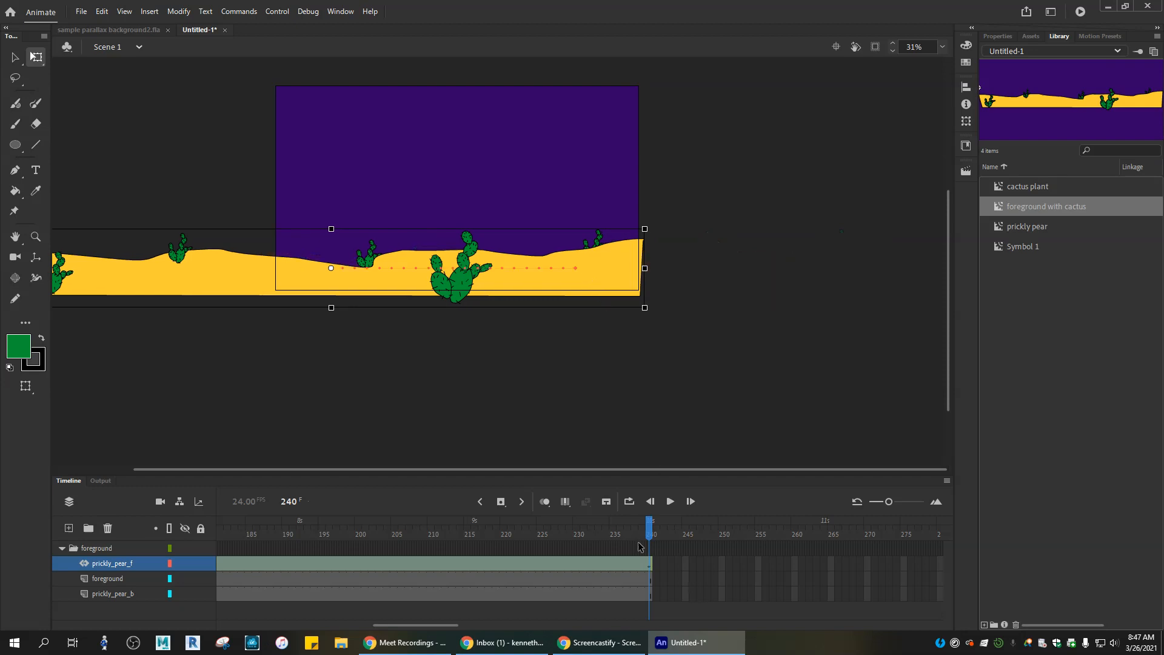
left_click_drag(649, 526, 34, 545)
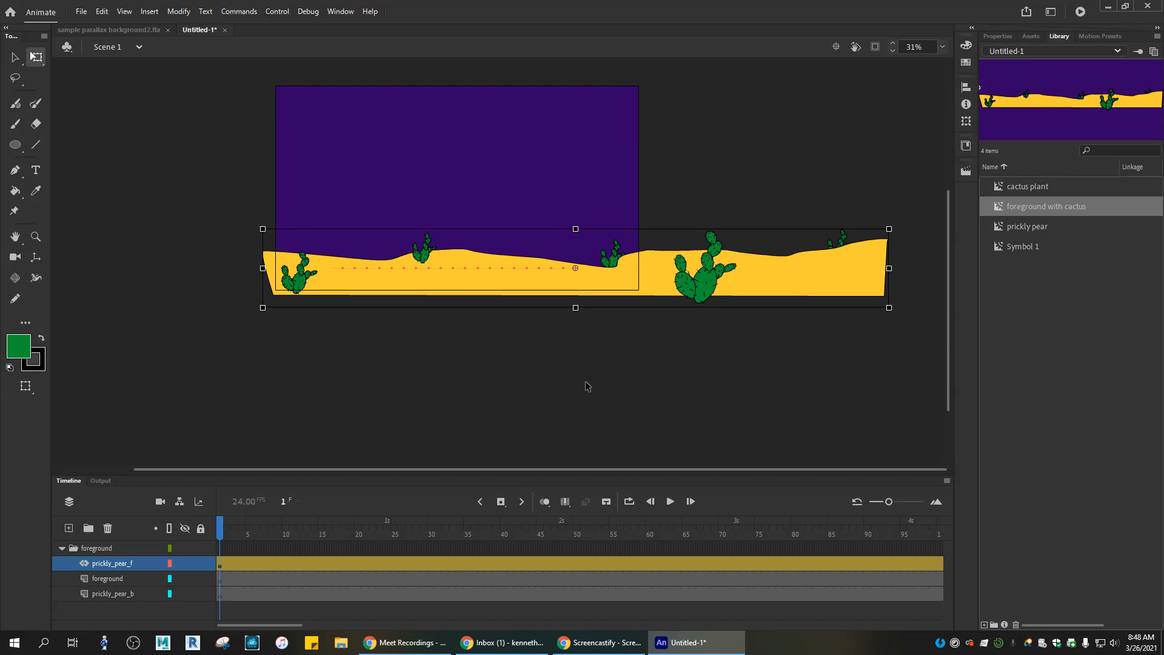
left_click(586, 386)
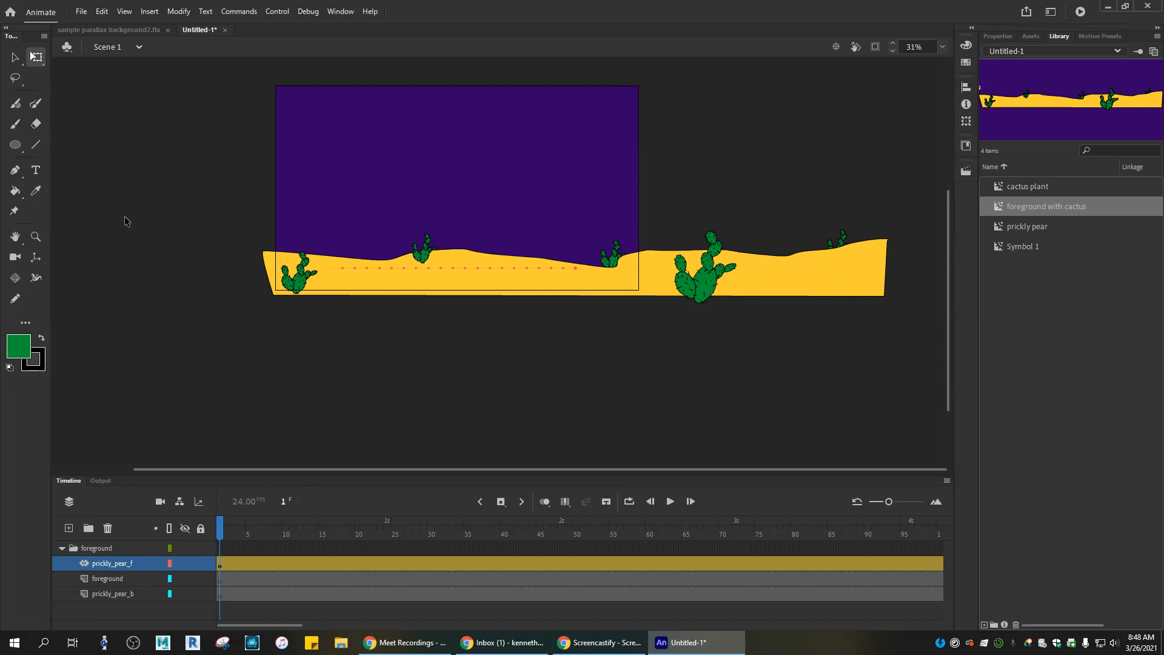
left_click_drag(208, 153, 582, 333)
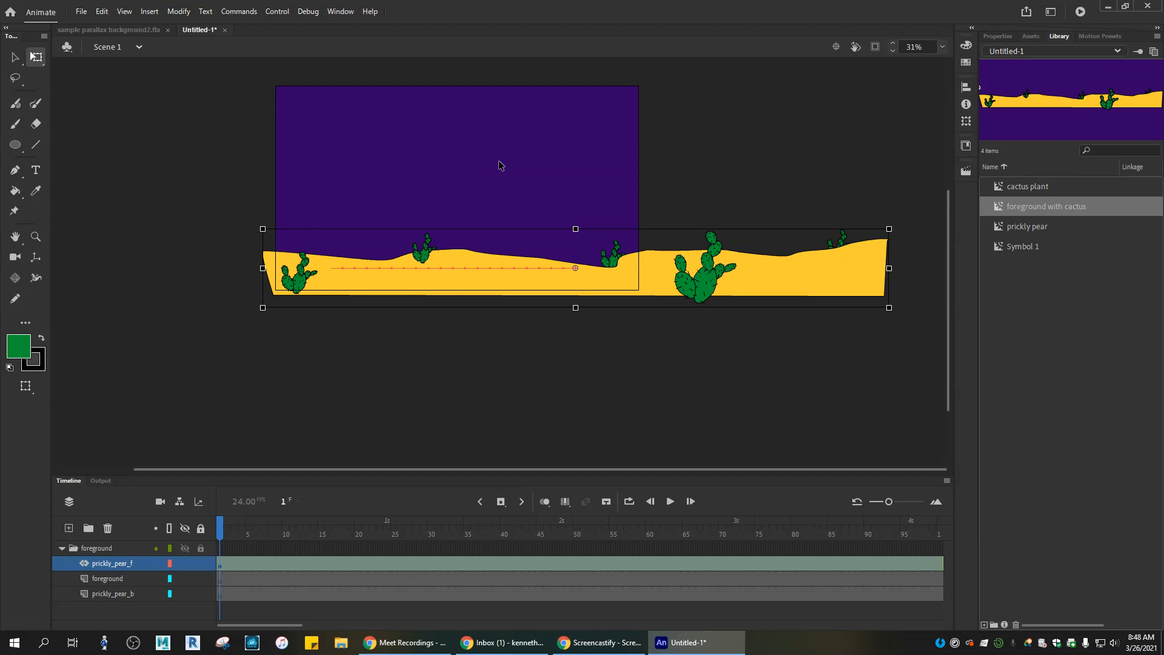
left_click(567, 373)
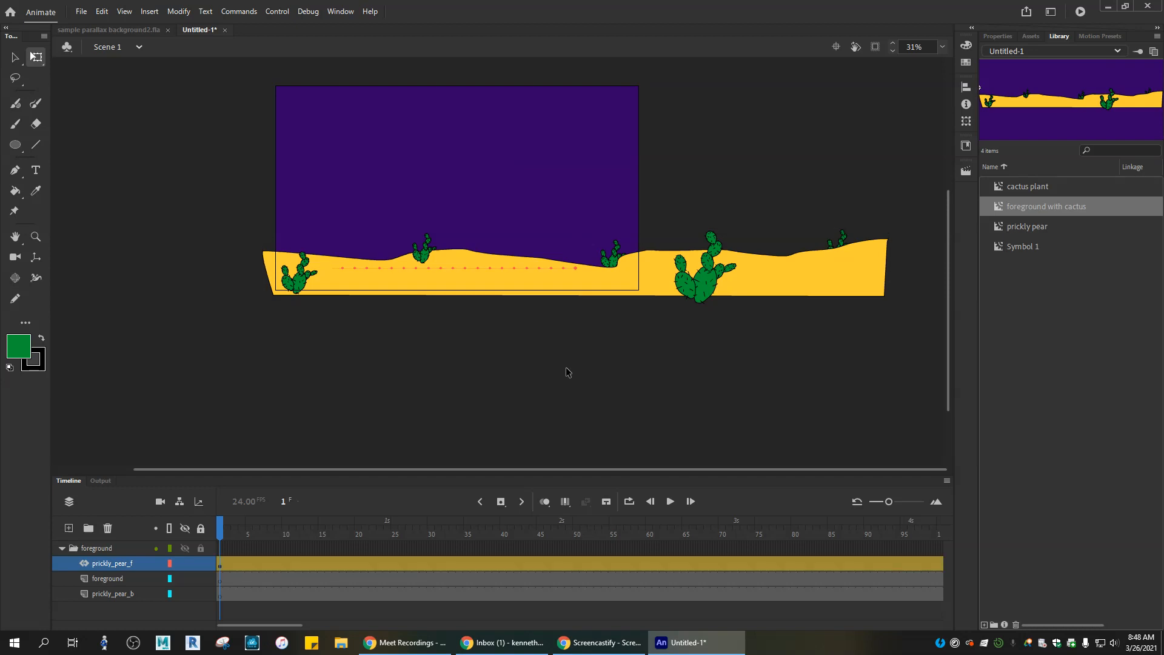